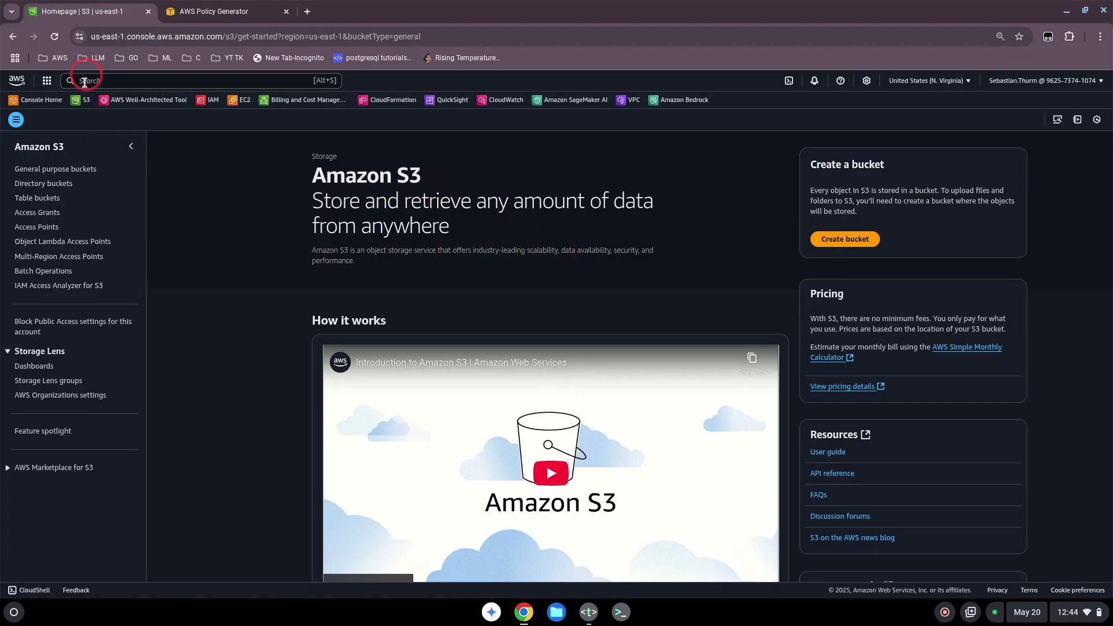
- Search for the S3 service, open its bucket list, and check the AWS region selection
left_click(106, 84)
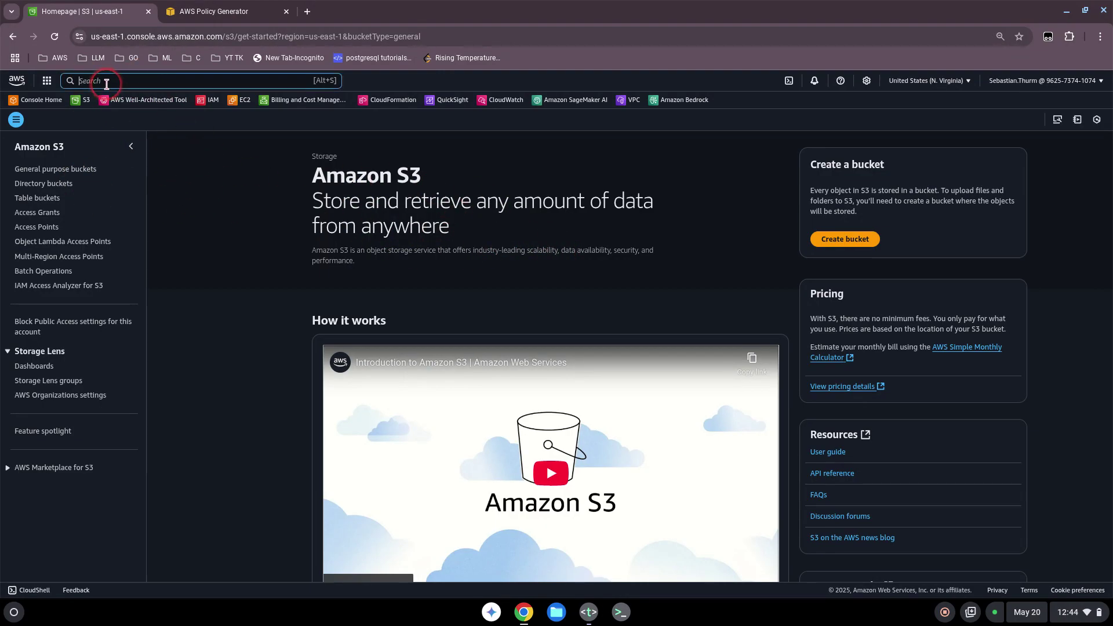
type("s3")
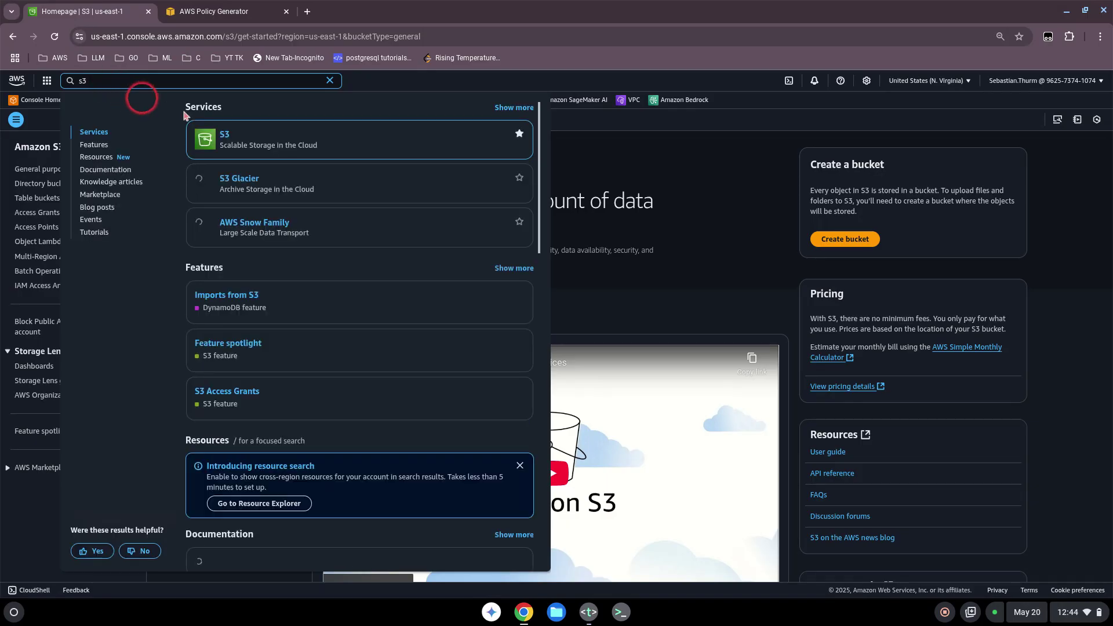
left_click(225, 136)
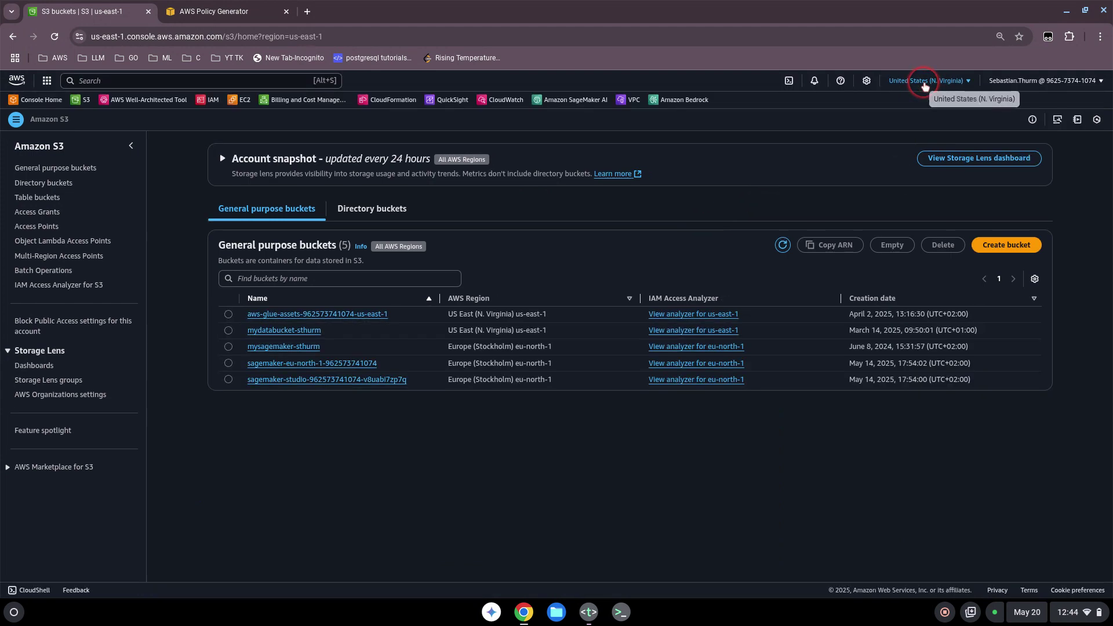
left_click(924, 85)
left_click(717, 200)
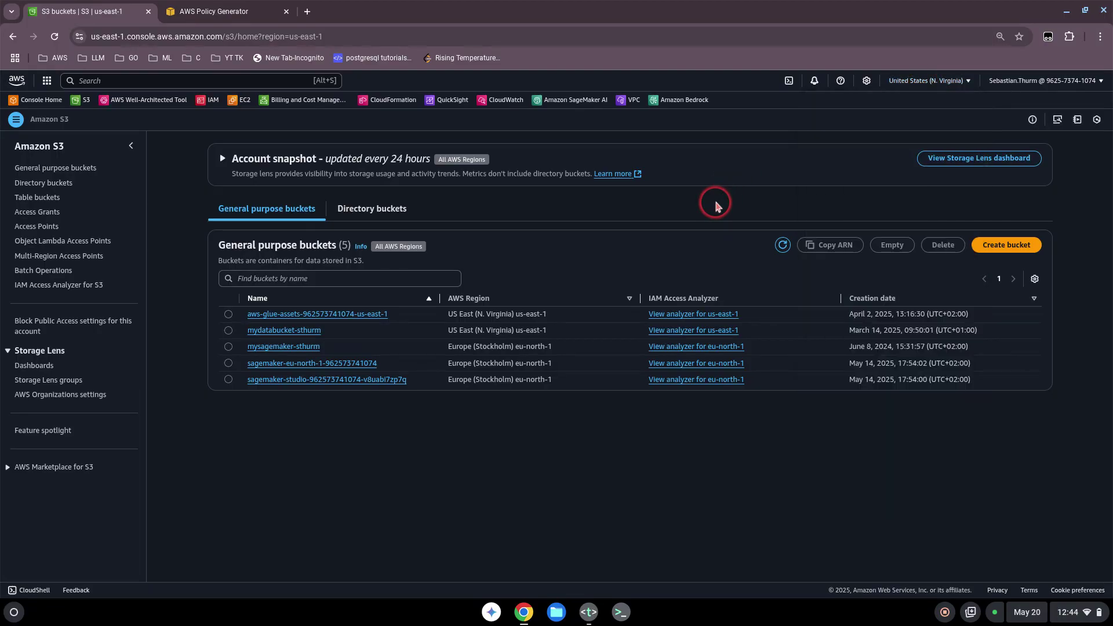
- Start a new general purpose bucket named mywebsitehostingbucket, followed by the owner's short name and 20-05-2025, separated by hyphens
left_click(1002, 248)
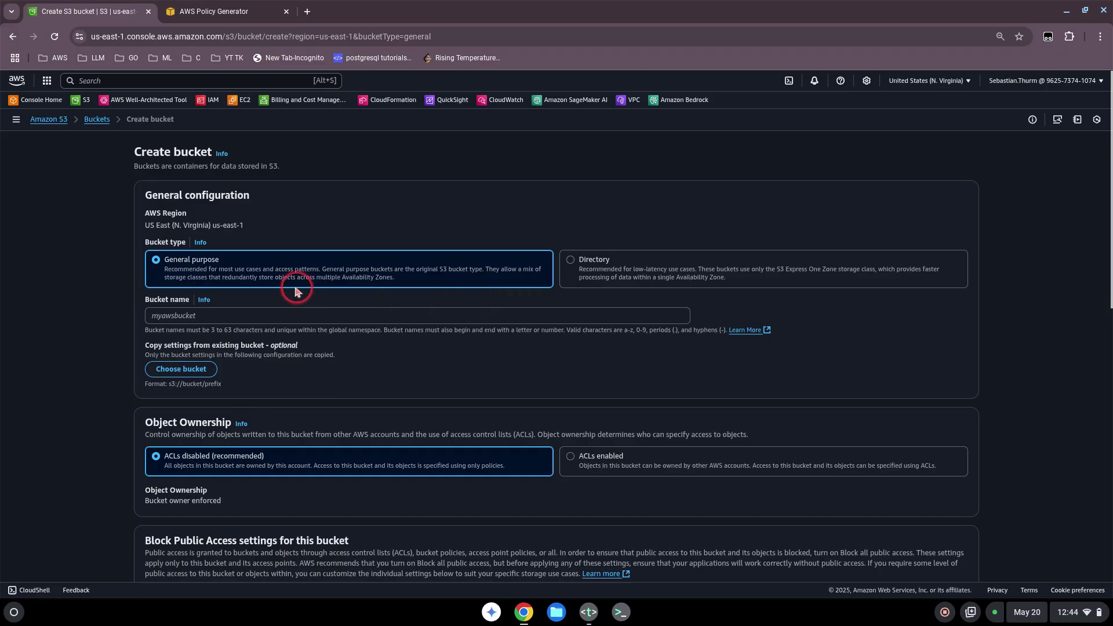
left_click(172, 314)
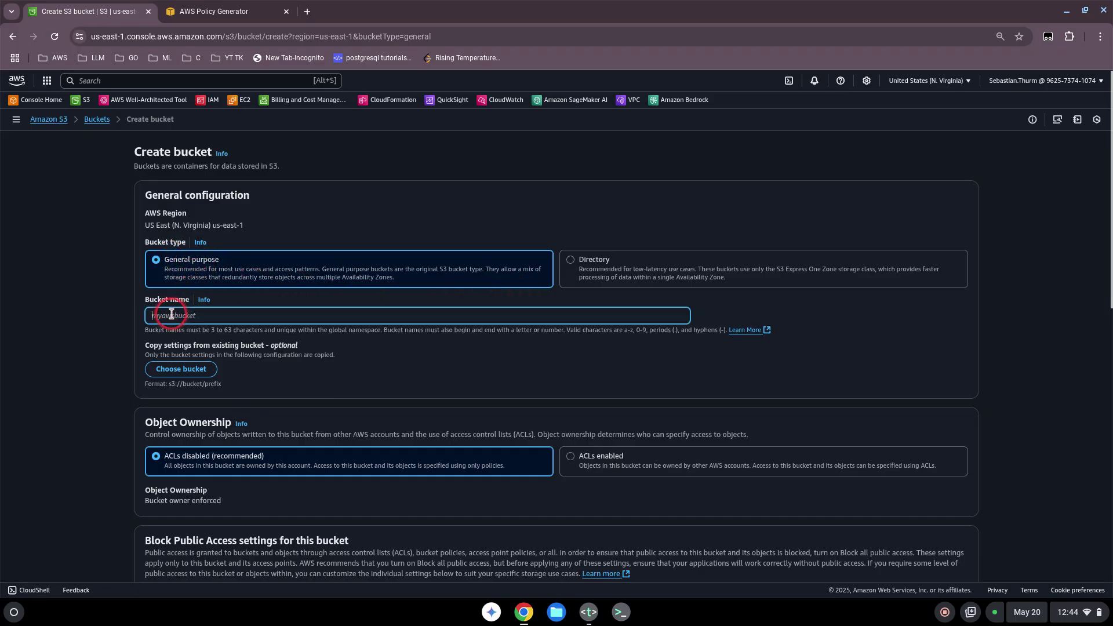
type("my")
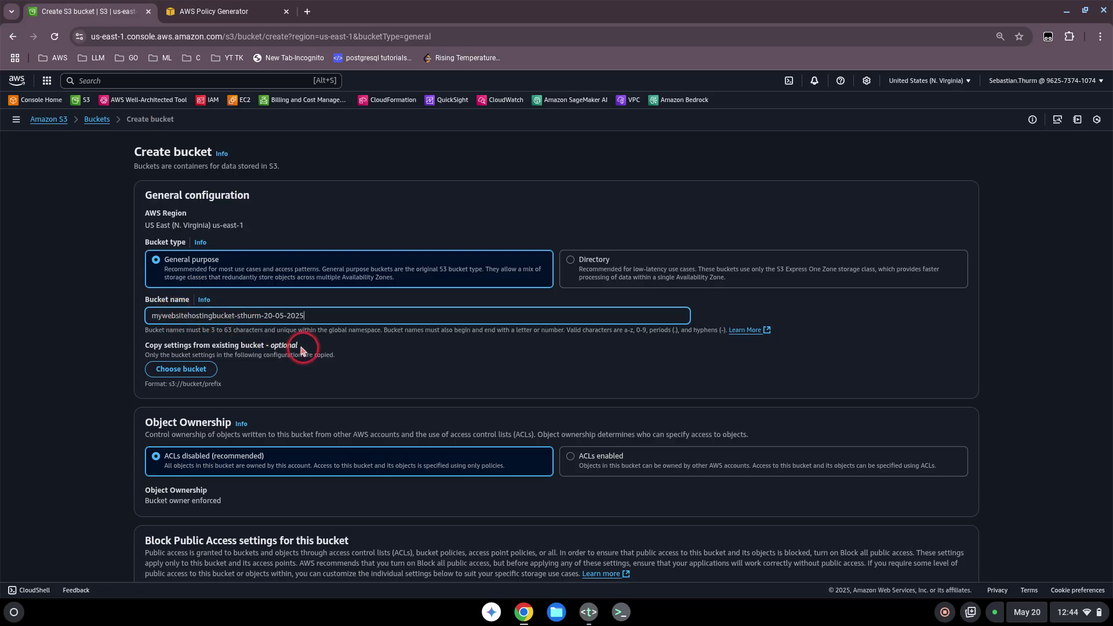
- Add a tag with key s3 and value us-east-1, keep the other default settings, and create the bucket
scroll(328, 385, "down", 2)
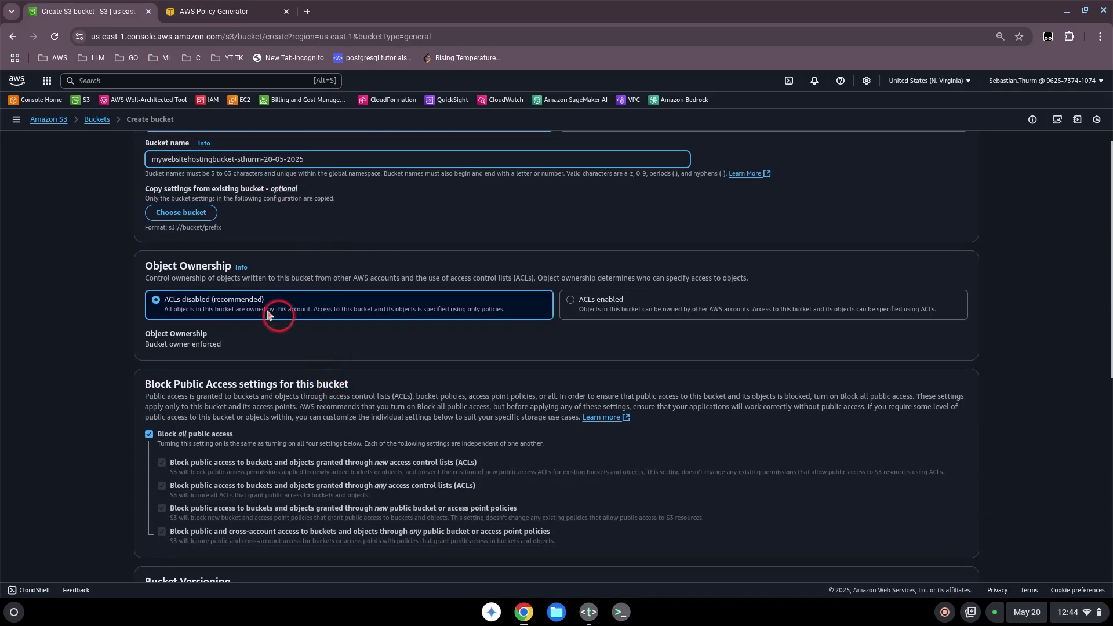
scroll(192, 328, "down", 2)
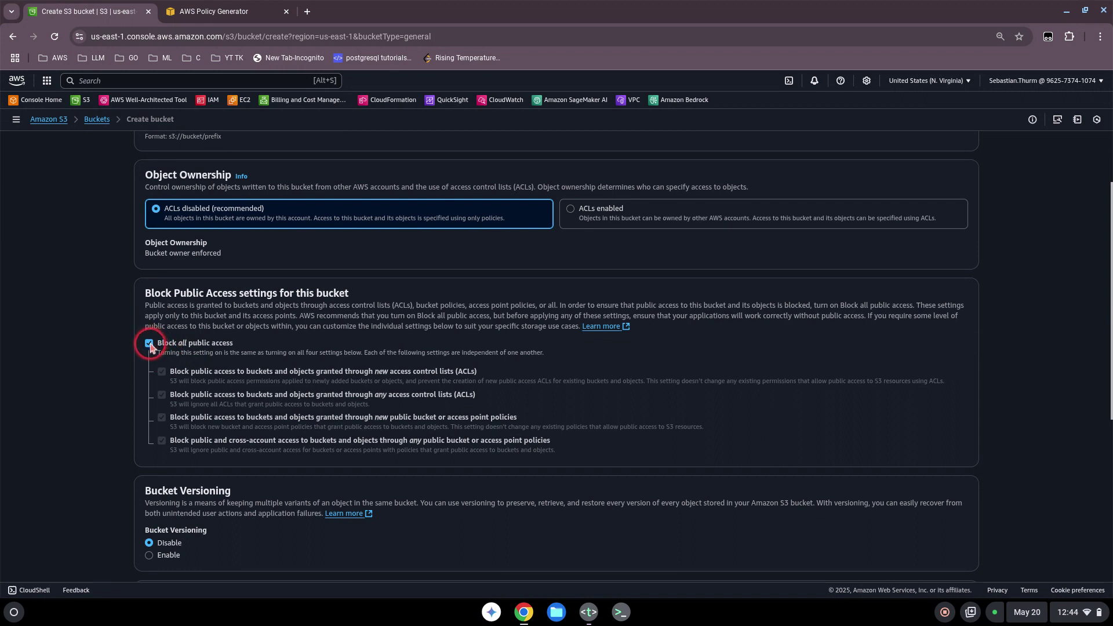
scroll(229, 351, "down", 4)
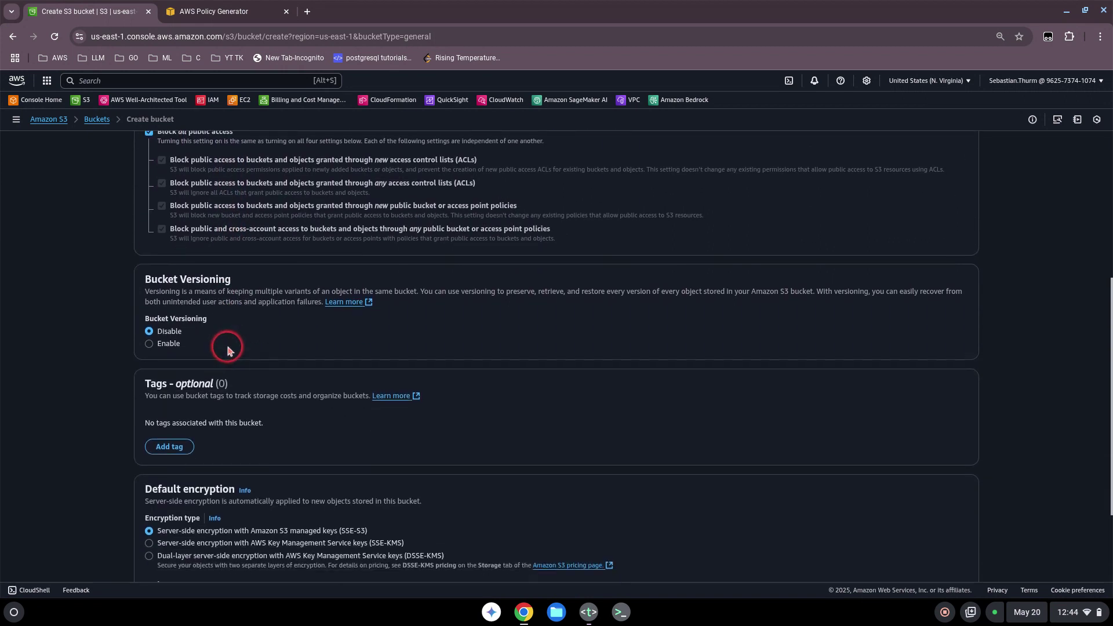
scroll(228, 350, "down", 2)
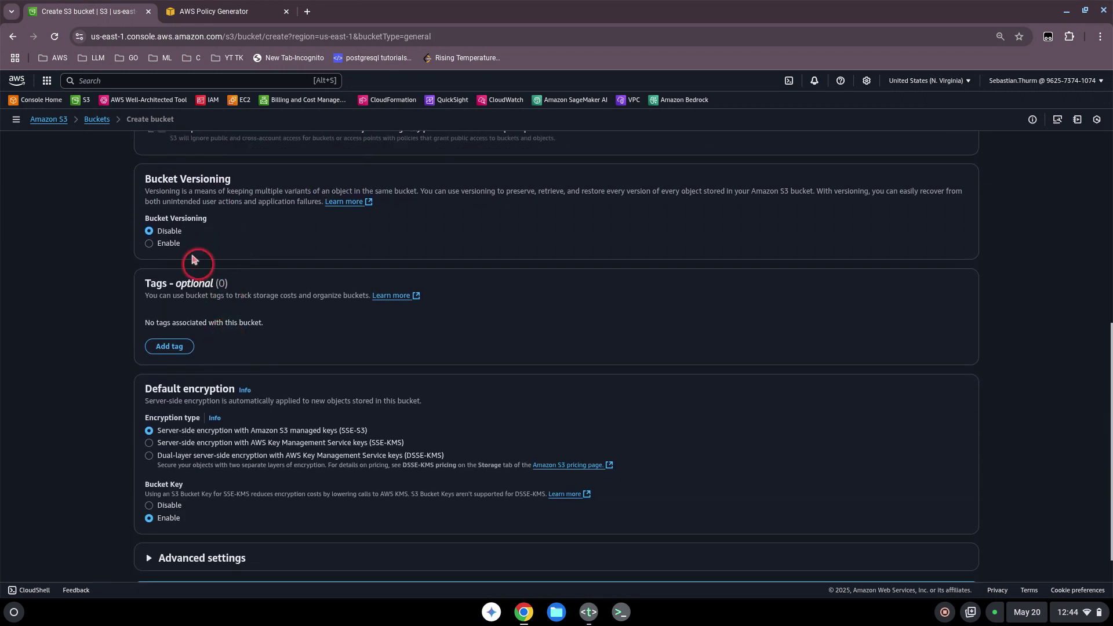
left_click(170, 347)
type("s3")
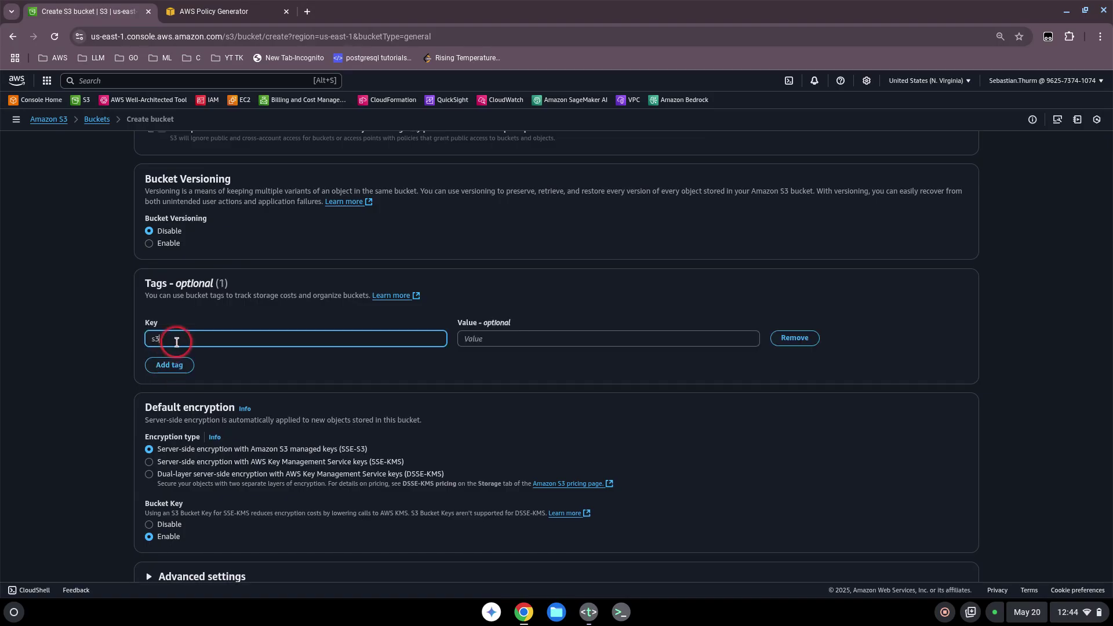
left_click(486, 339)
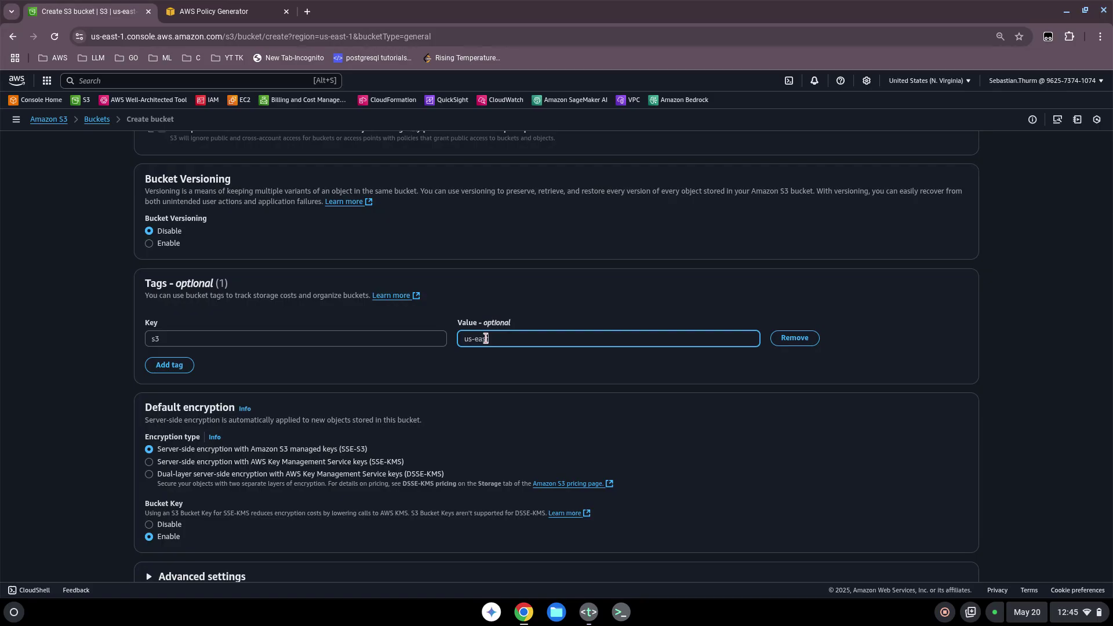
scroll(728, 430, "down", 2)
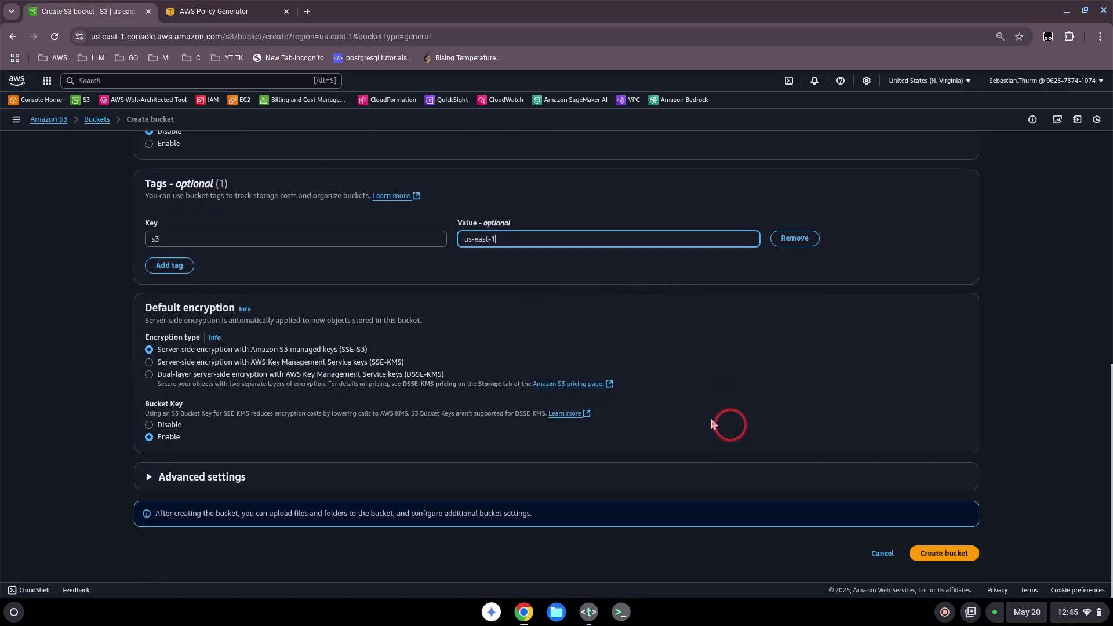
left_click(925, 553)
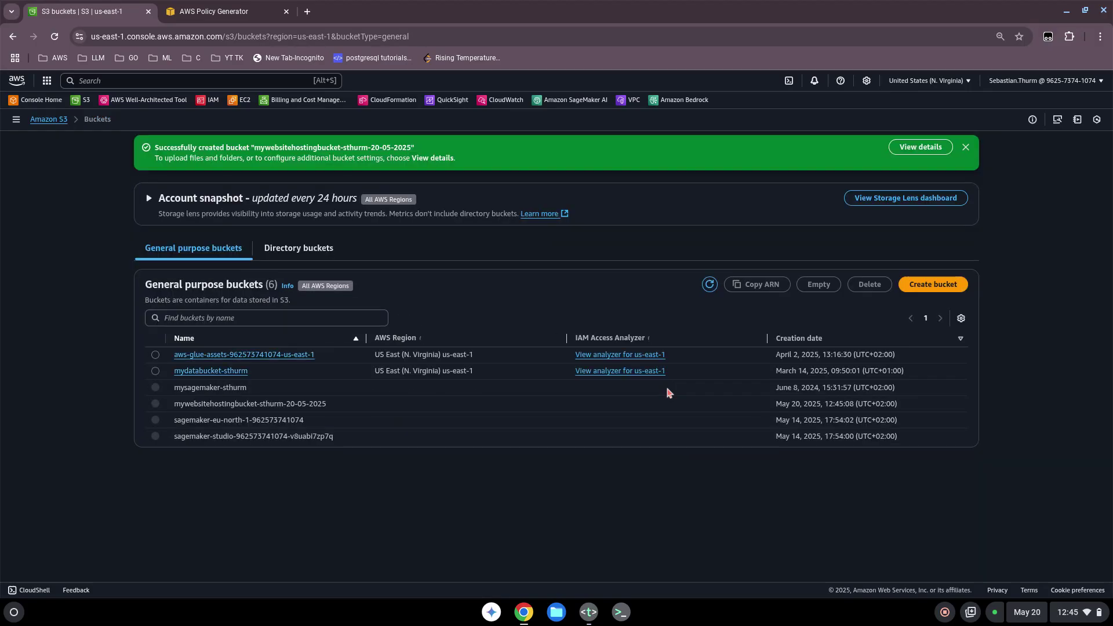
- Upload index.html from the templates folder into the new website hosting bucket and close the upload status
left_click(279, 404)
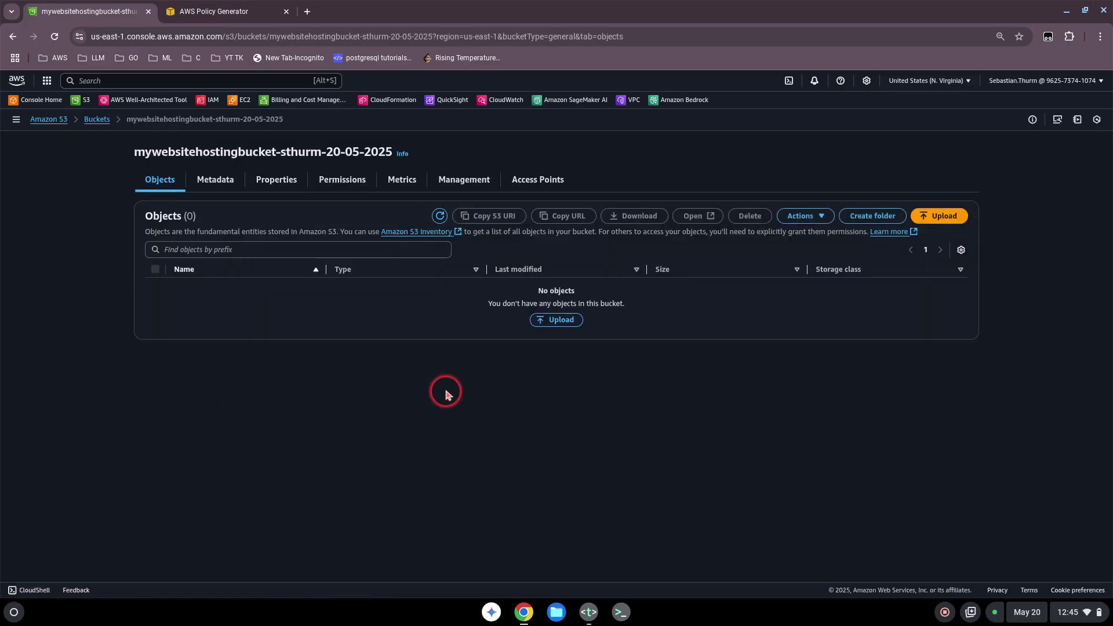
left_click(551, 320)
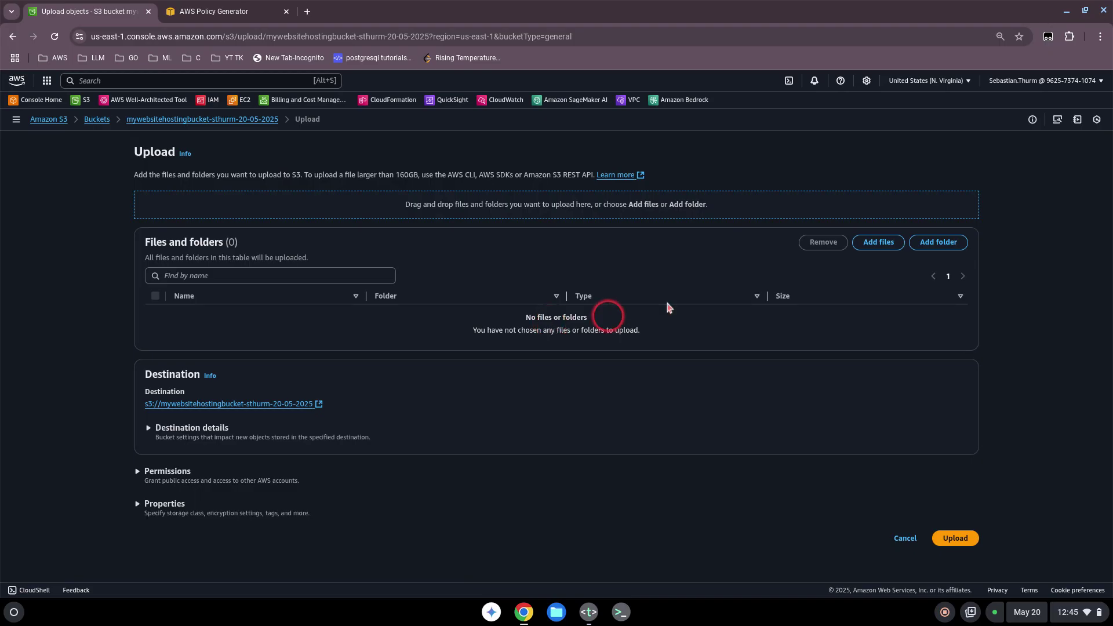
left_click(877, 249)
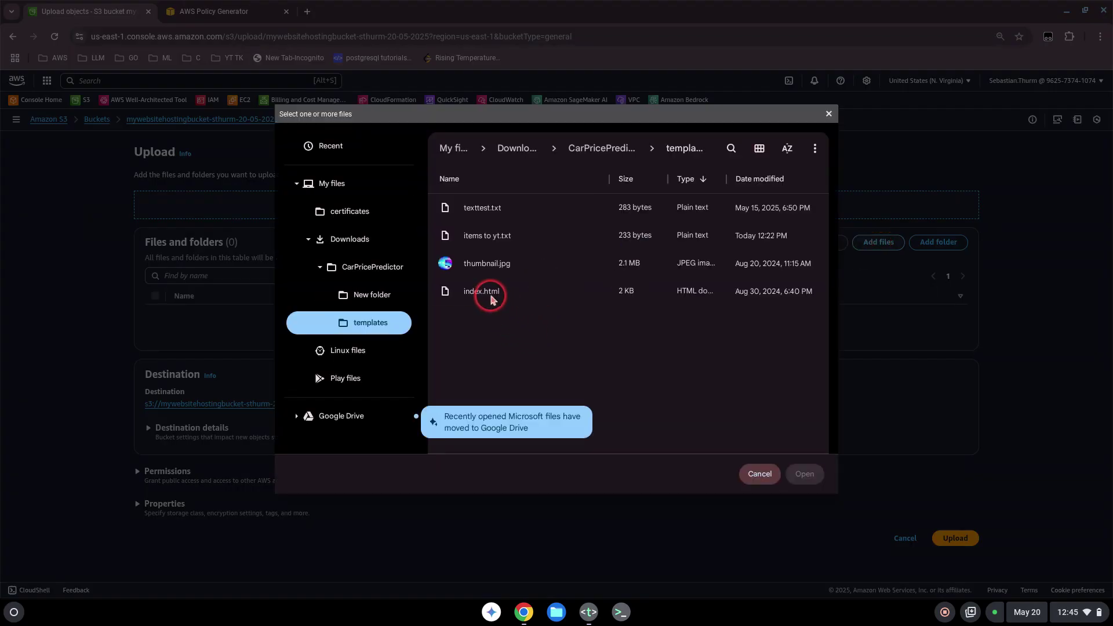
left_click(490, 293)
left_click(819, 483)
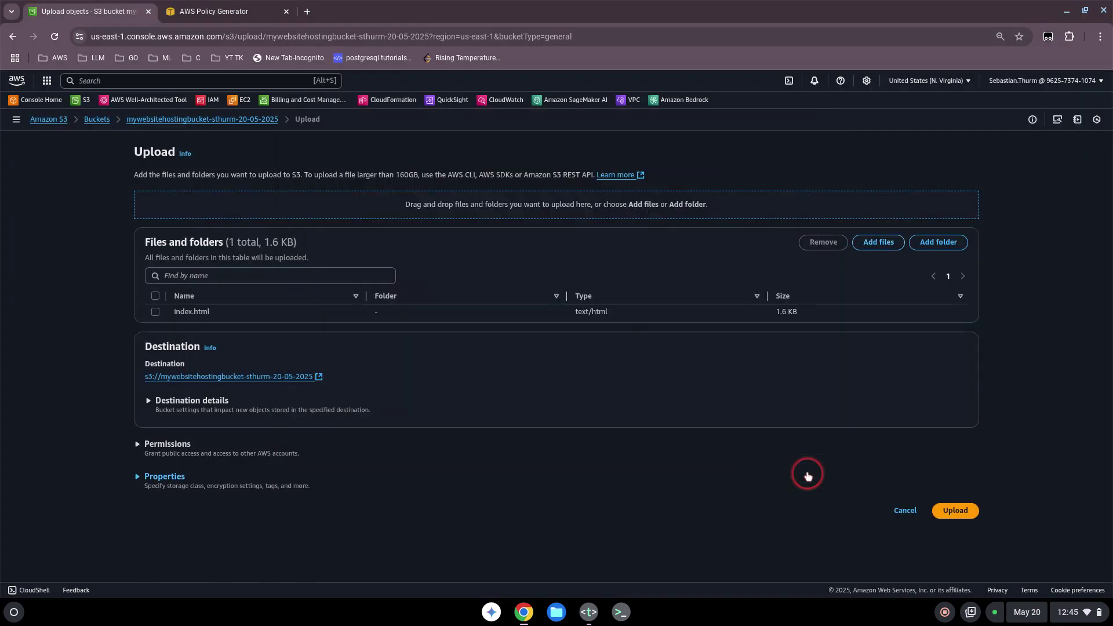
left_click(955, 513)
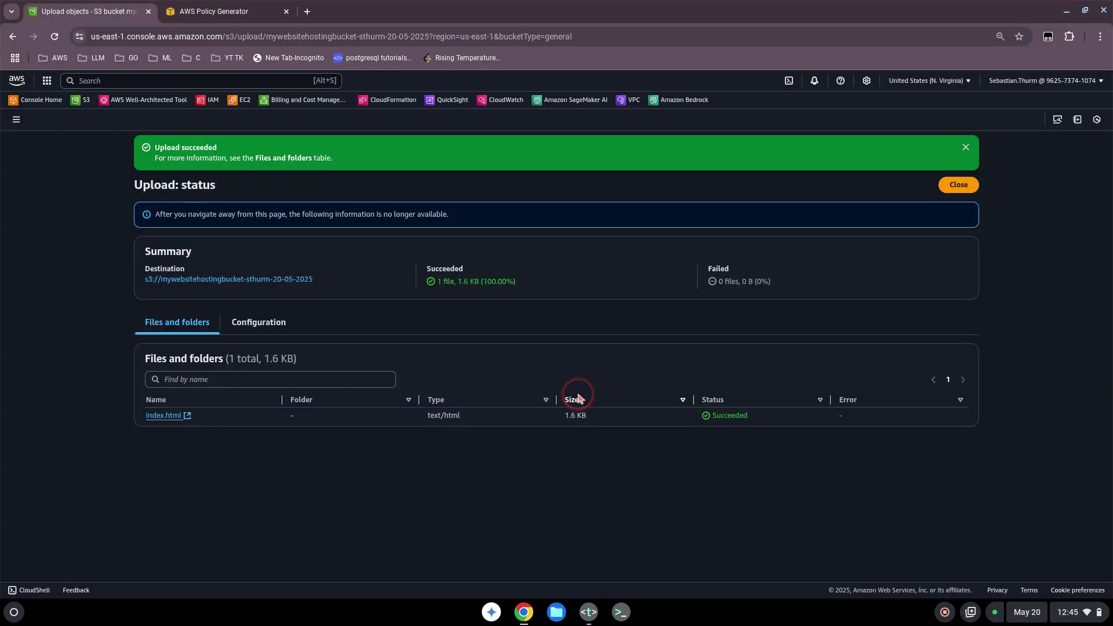
left_click(959, 184)
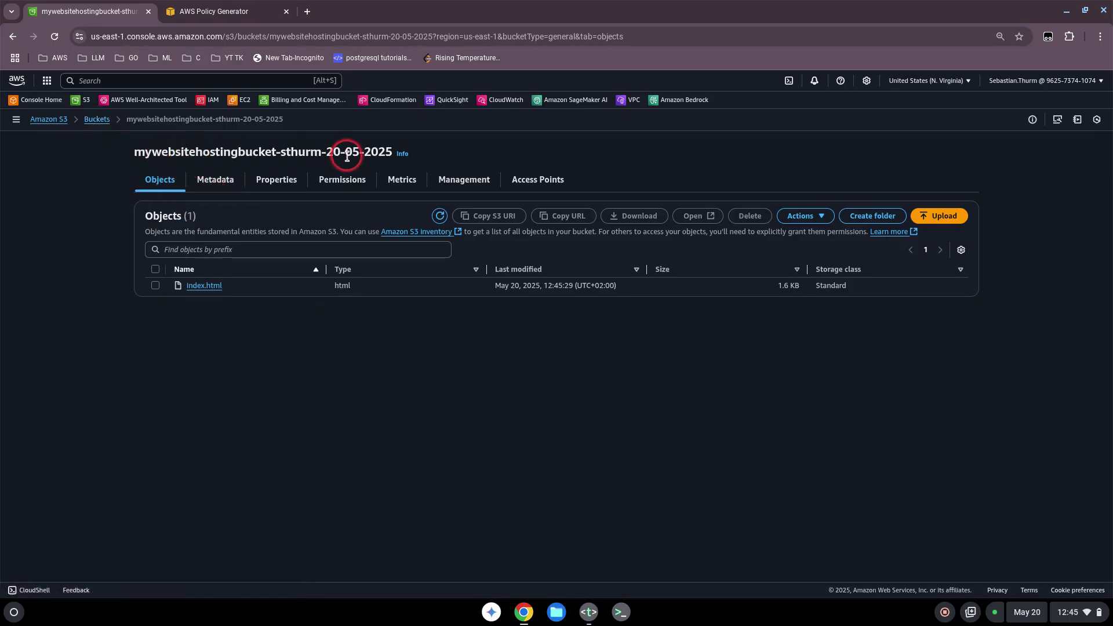
- Find the static website hosting section in the bucket's properties and check its status
left_click(266, 185)
scroll(249, 357, "down", 2)
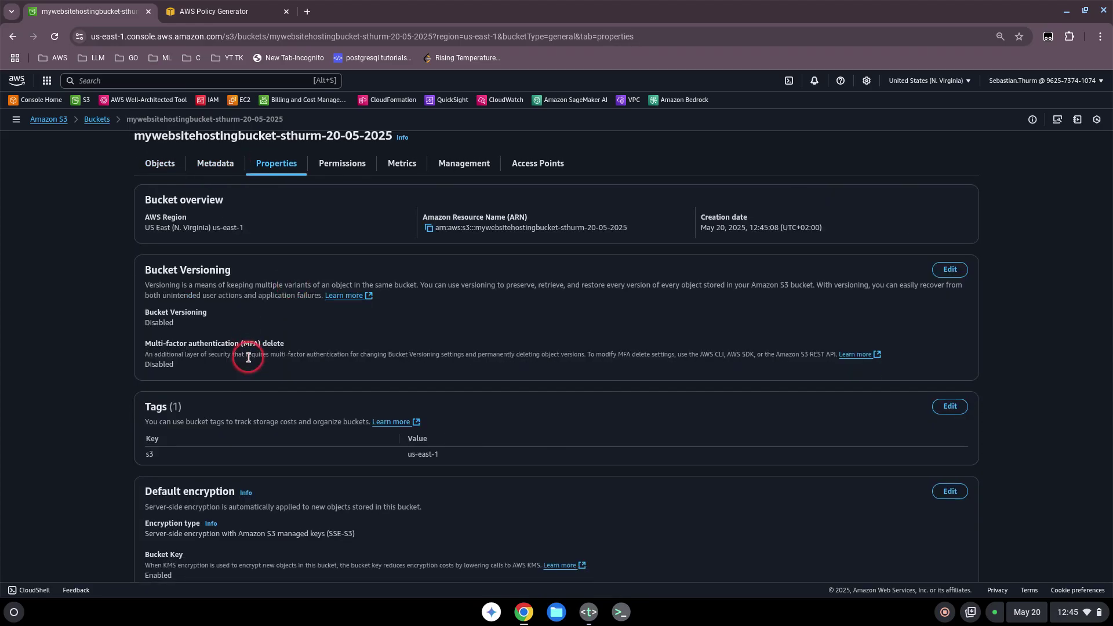
scroll(249, 357, "down", 10)
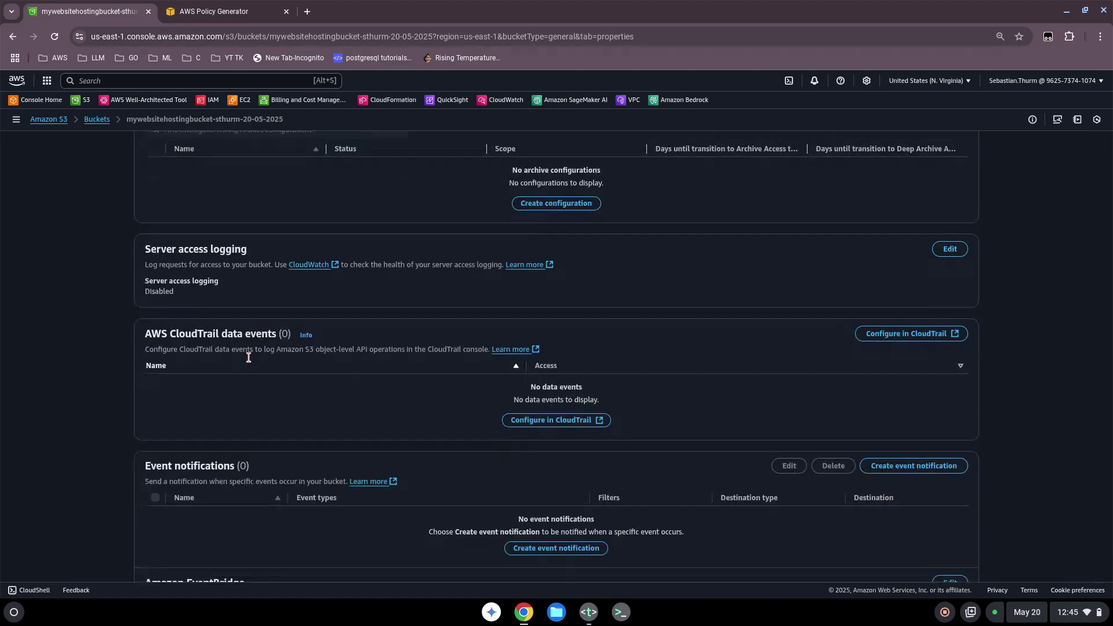
scroll(249, 358, "down", 8)
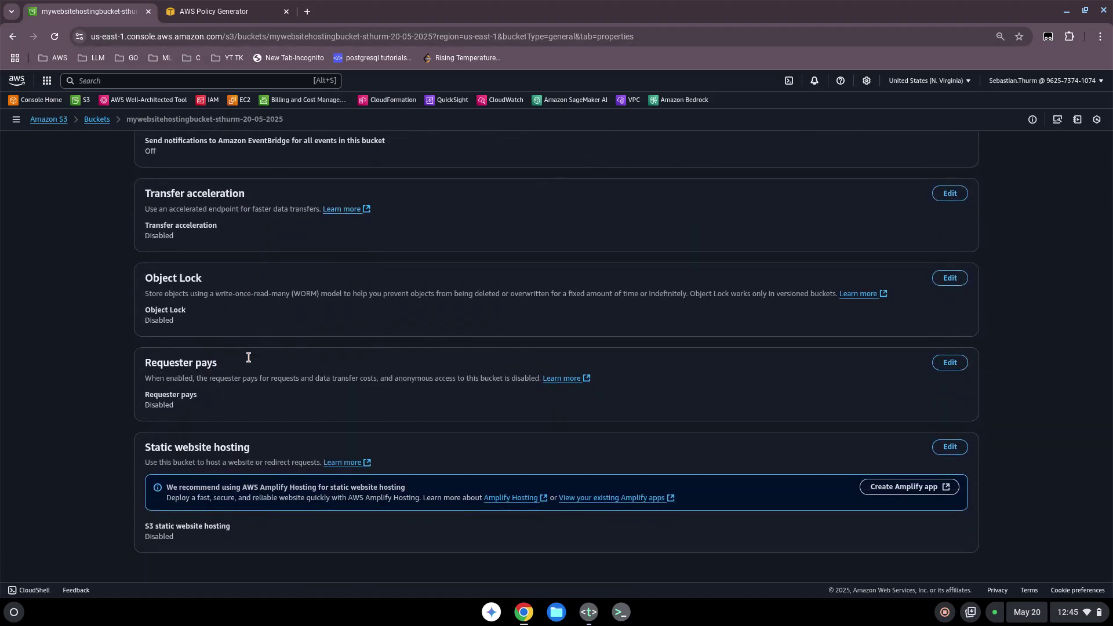
left_click(169, 446)
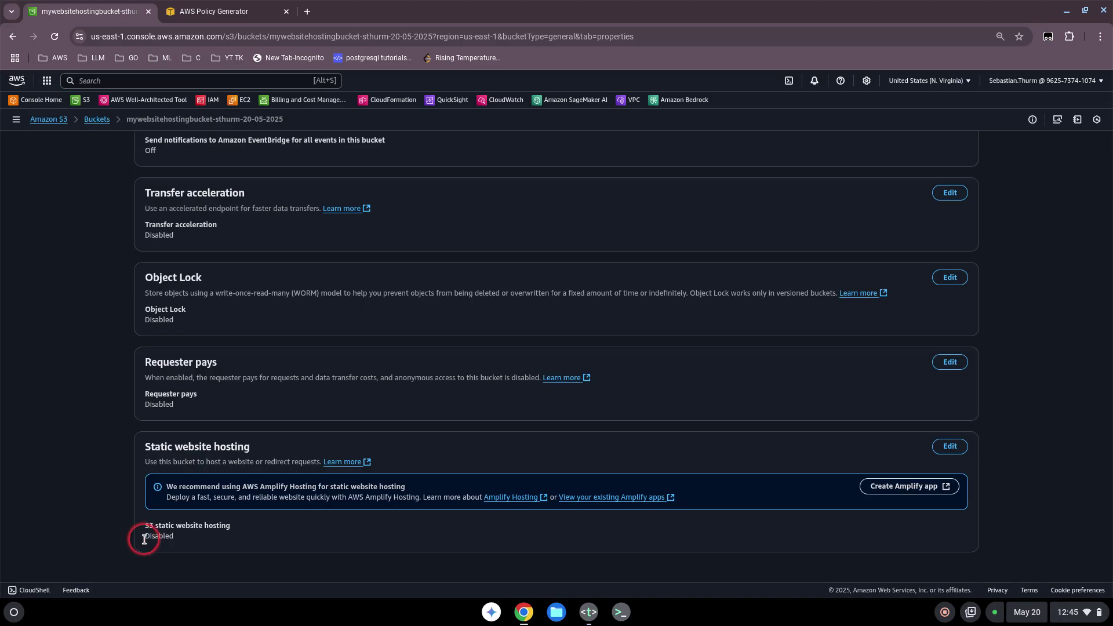
left_click_drag(145, 539, 181, 542)
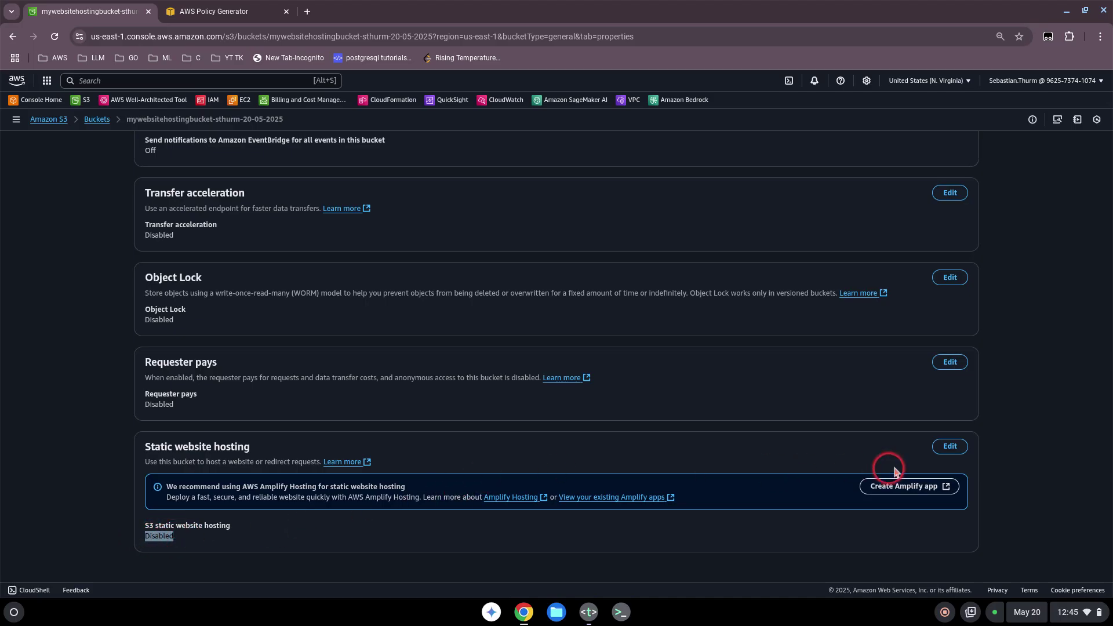
- Enable static website hosting for the bucket with index.html as the index document and save the changes
left_click(945, 450)
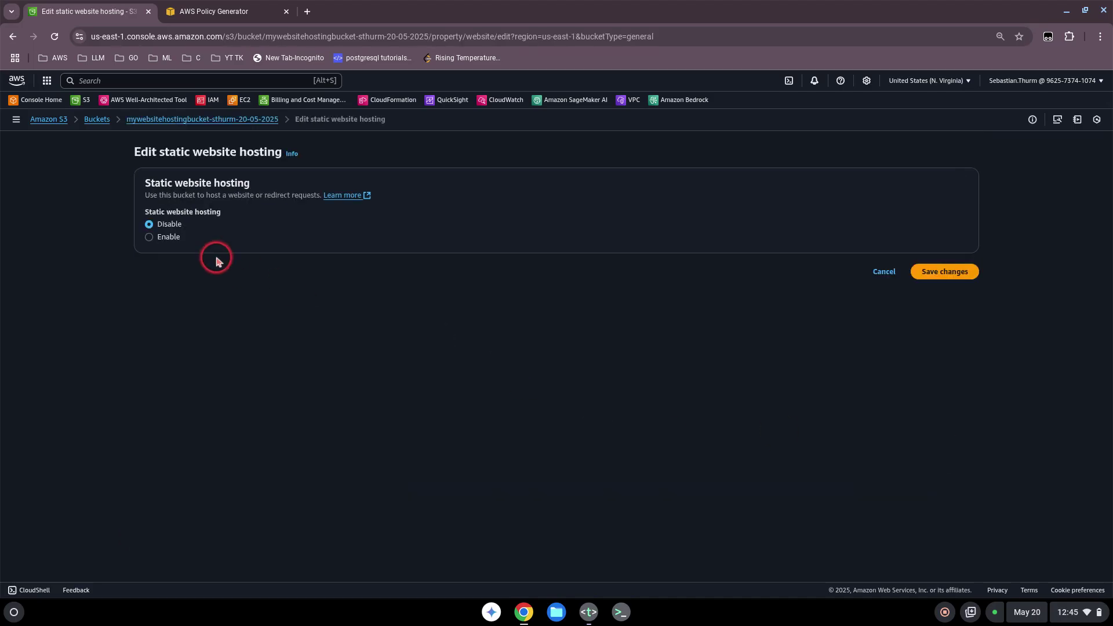
left_click(150, 238)
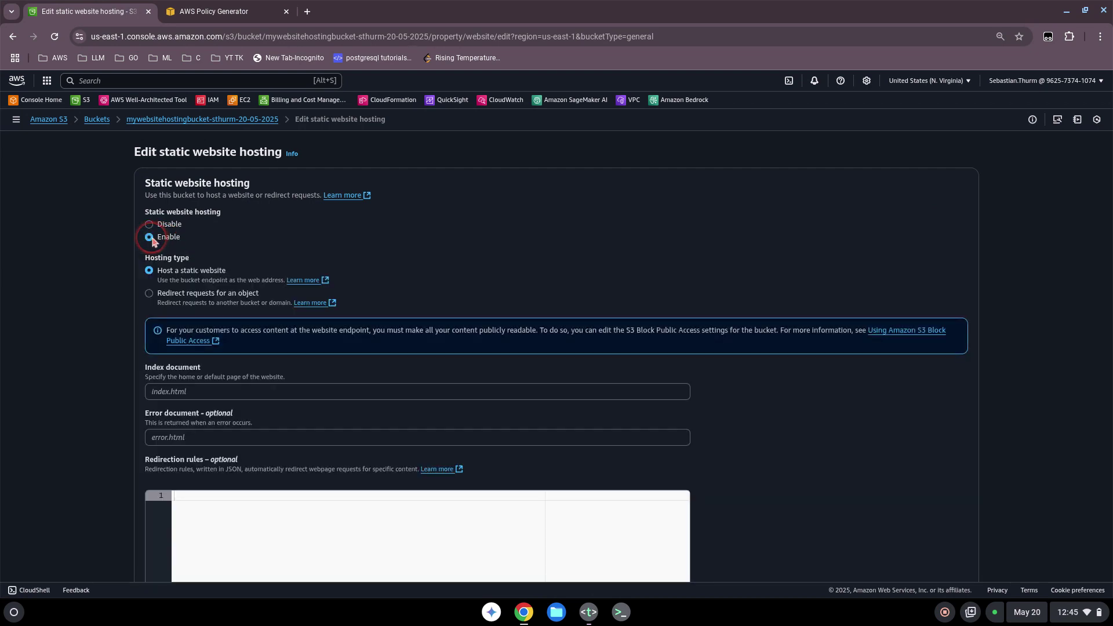
scroll(108, 325, "down", 2)
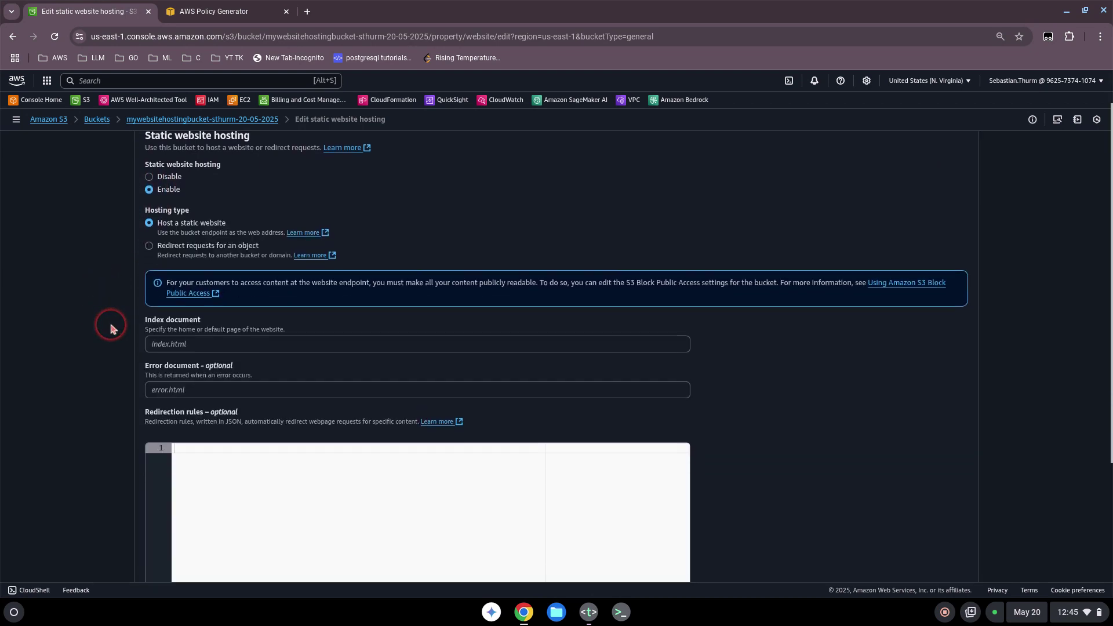
left_click(171, 323)
type("index.html")
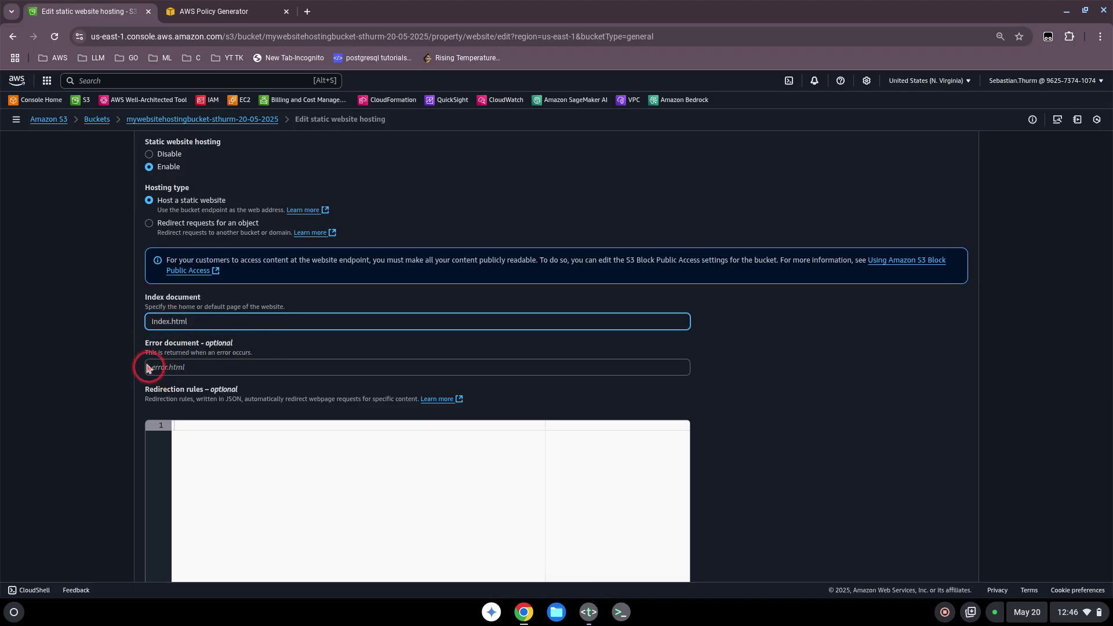
left_click(812, 389)
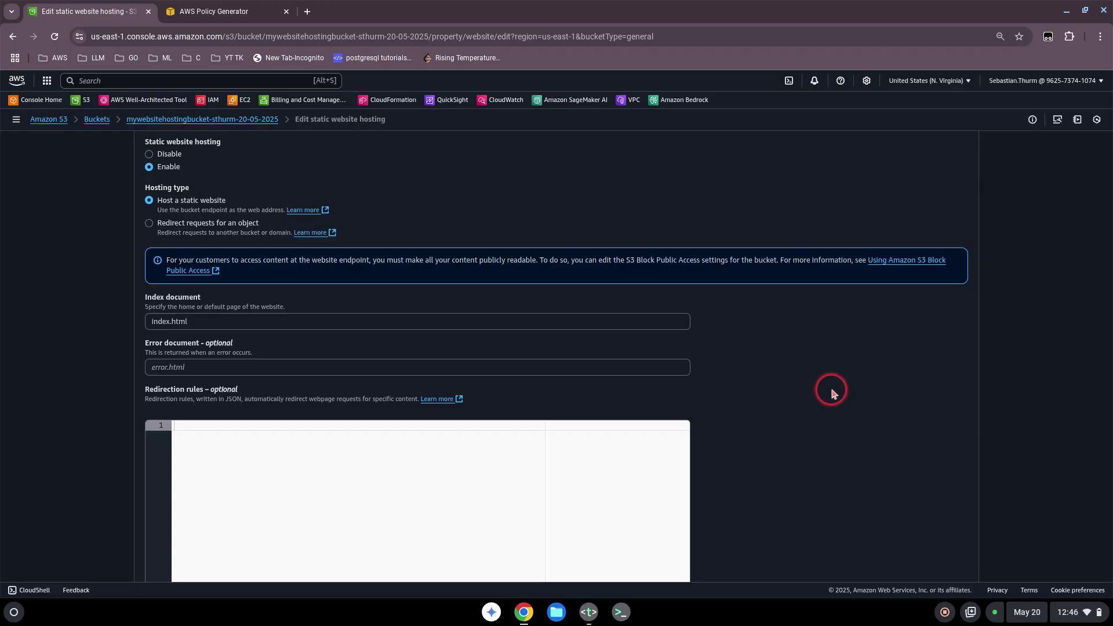
scroll(842, 390, "down", 3)
left_click(944, 553)
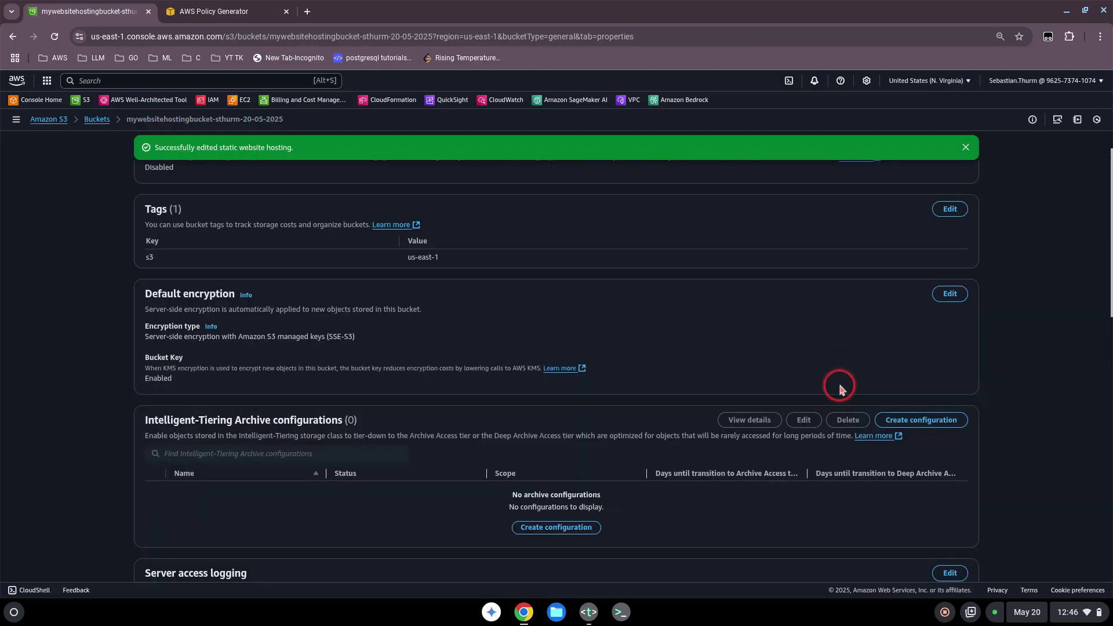
- Open the bucket website endpoint from the static website hosting section to test the site
scroll(695, 355, "down", 7)
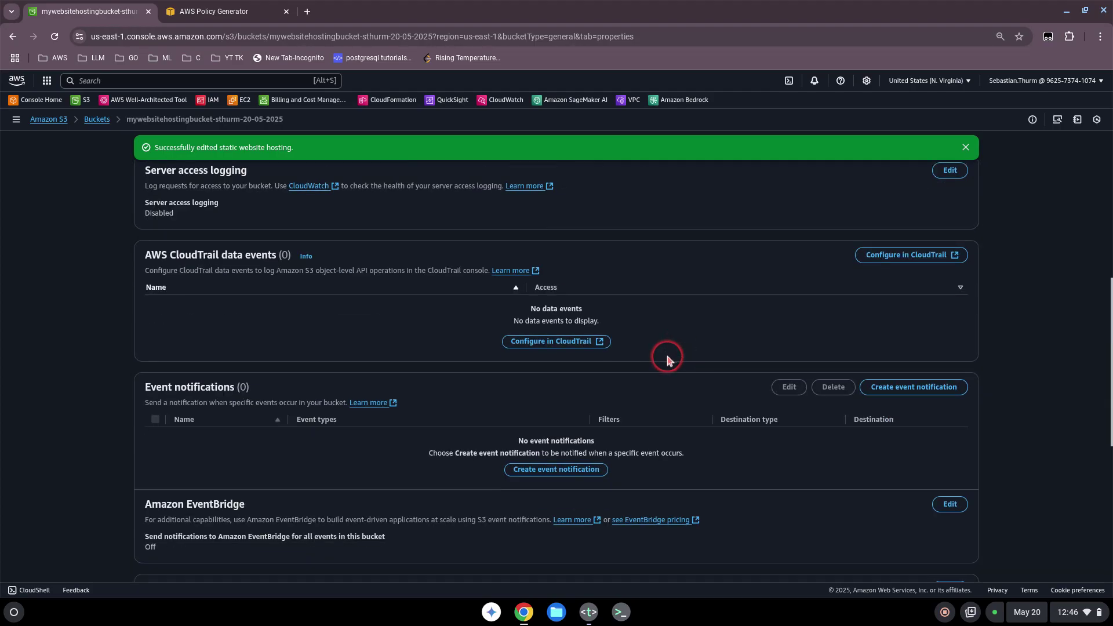
scroll(667, 358, "down", 10)
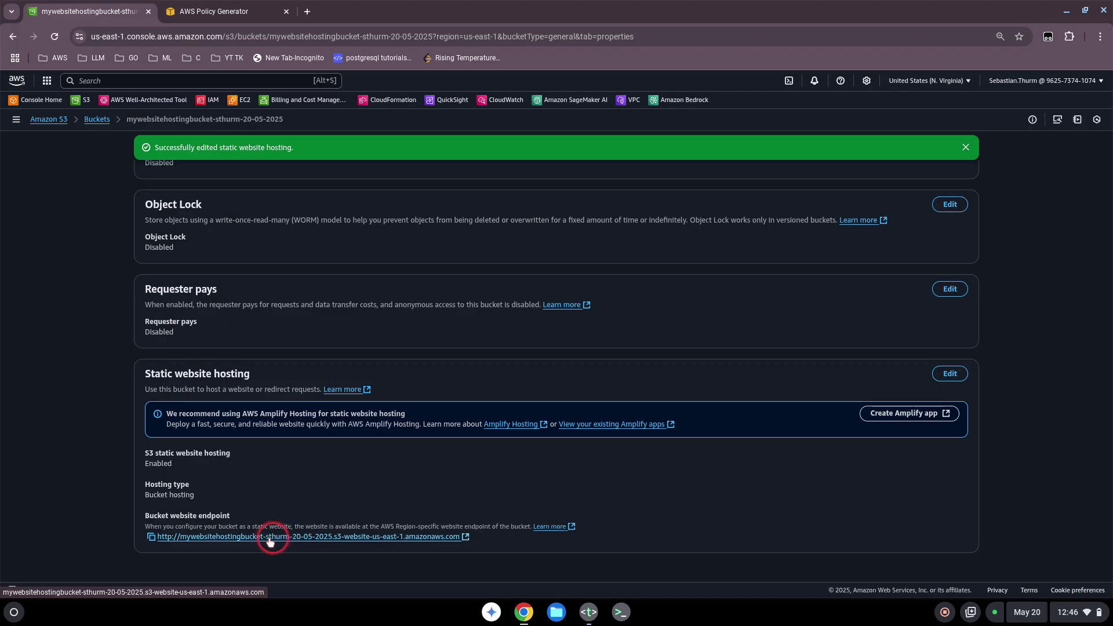
left_click(342, 538)
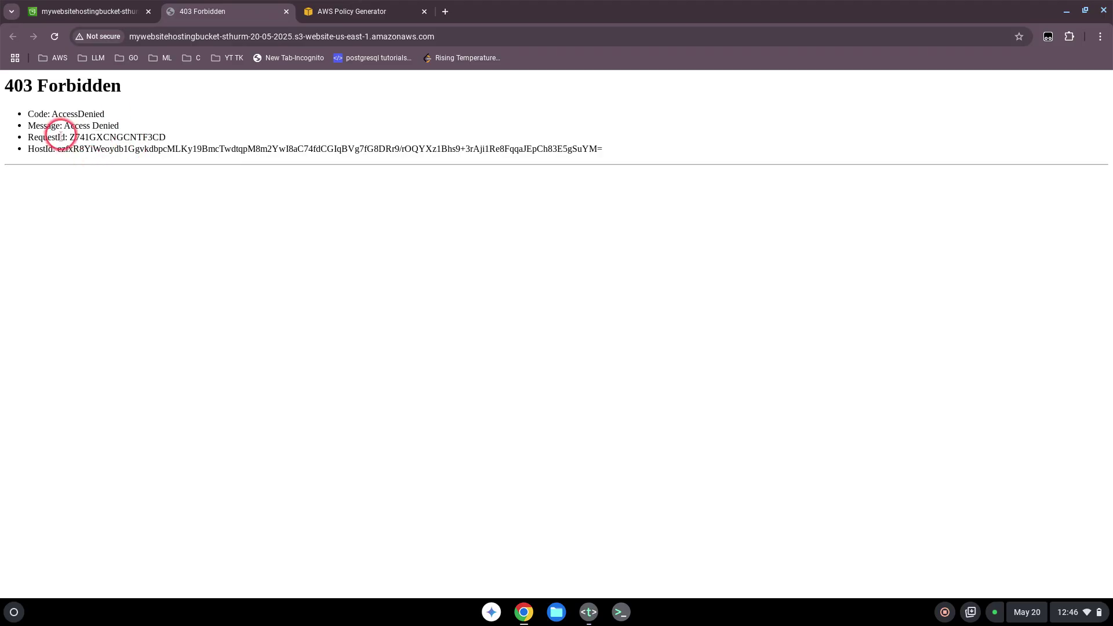
- Turn off Block all public access in the website hosting bucket's permissions, save the change and confirm it with "confirm"
left_click(82, 23)
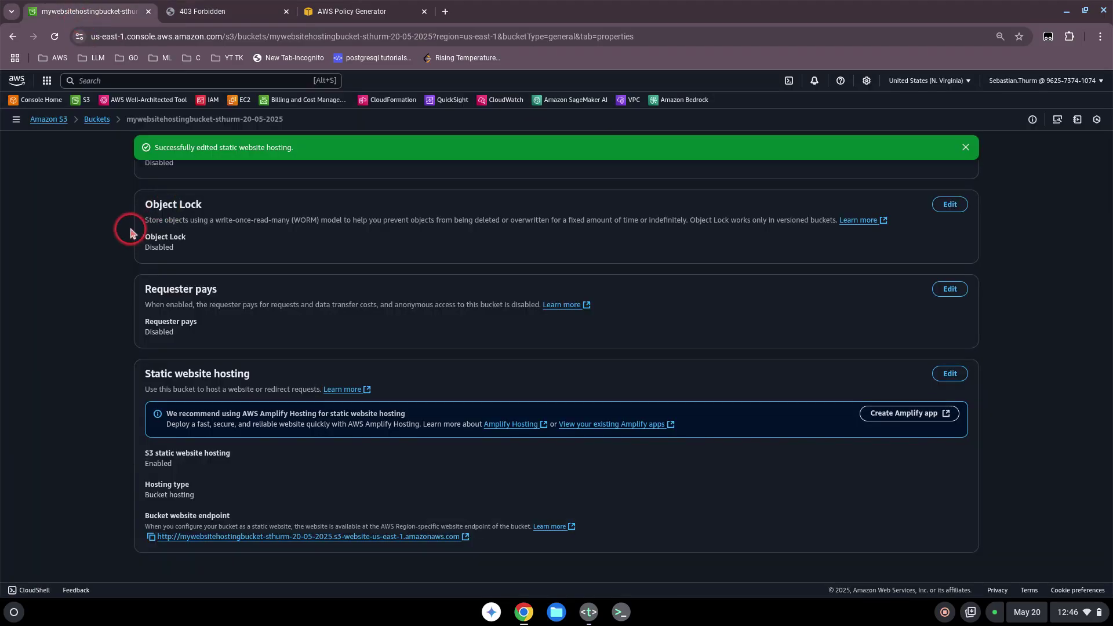
scroll(130, 233, "up", 20)
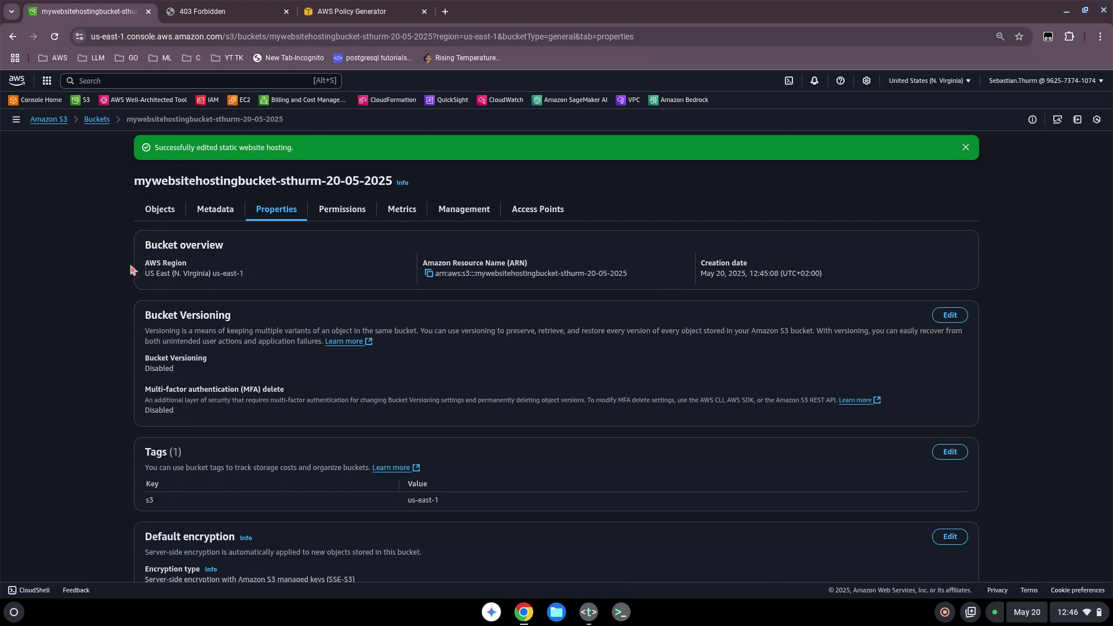
left_click(333, 212)
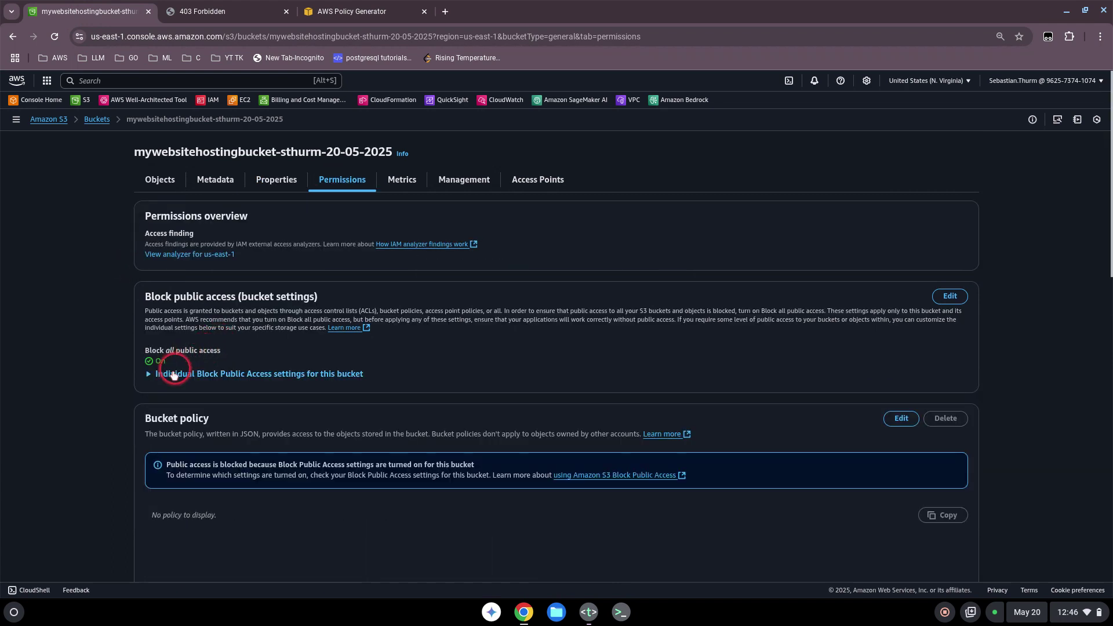
left_click(947, 297)
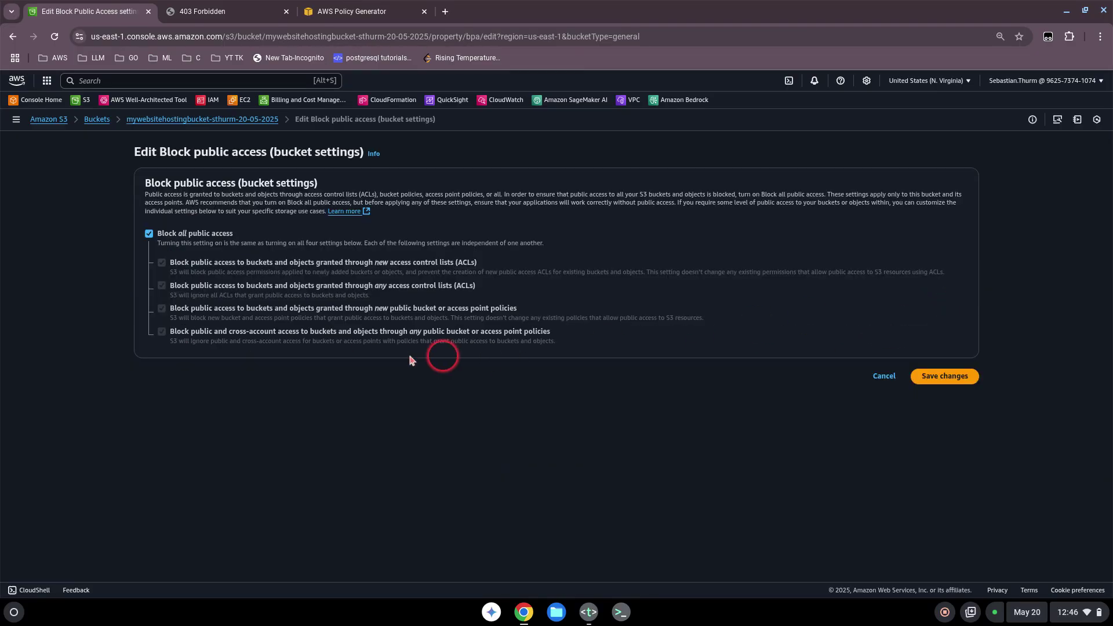
left_click(149, 234)
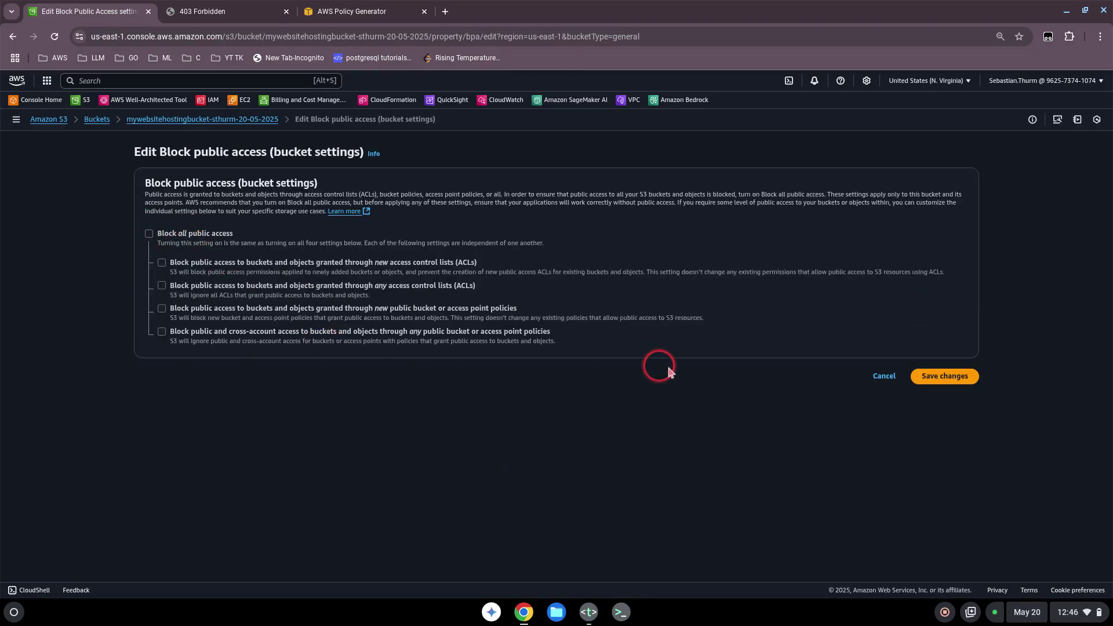
left_click(944, 377)
left_click(483, 364)
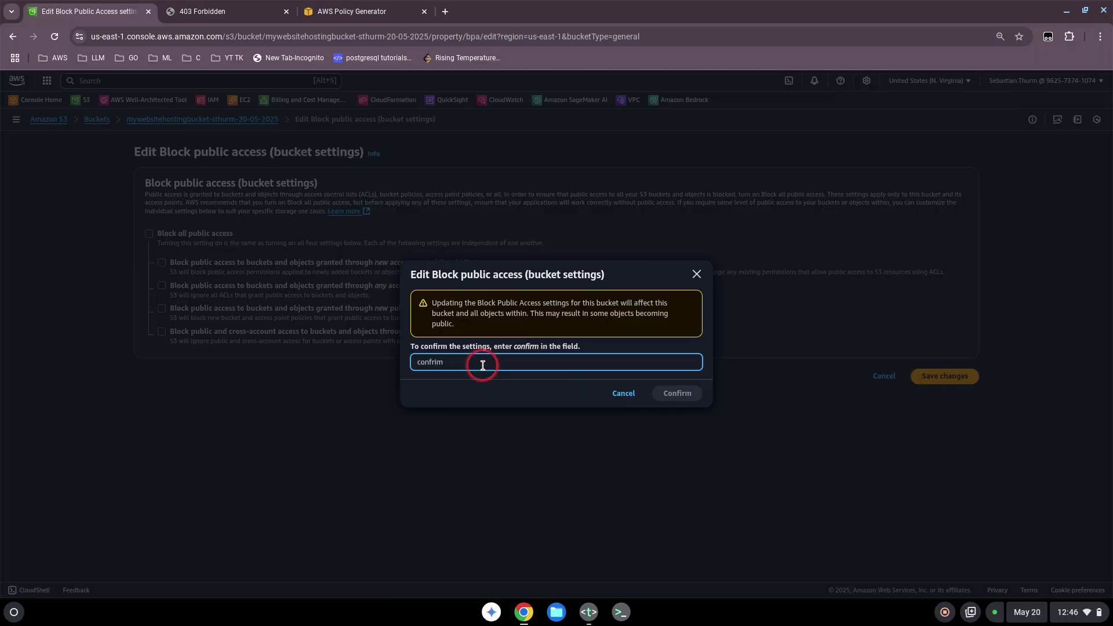
type("confirm")
left_click(677, 393)
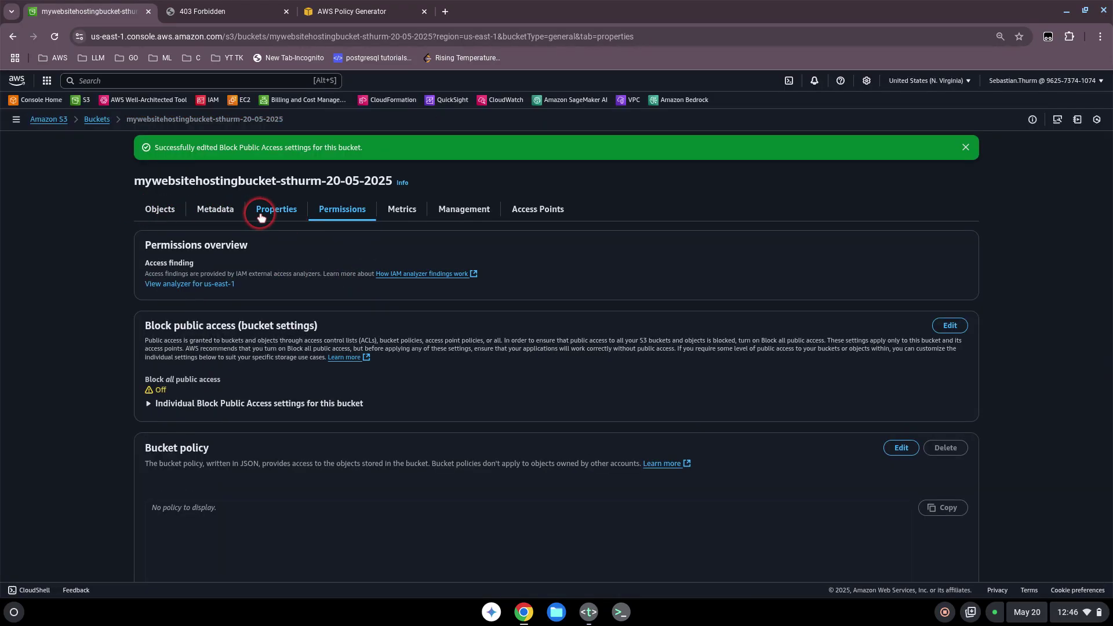
- Reopen the bucket website endpoint from the static website hosting section to retest the site with public access unblocked
left_click(260, 217)
scroll(227, 328, "down", 10)
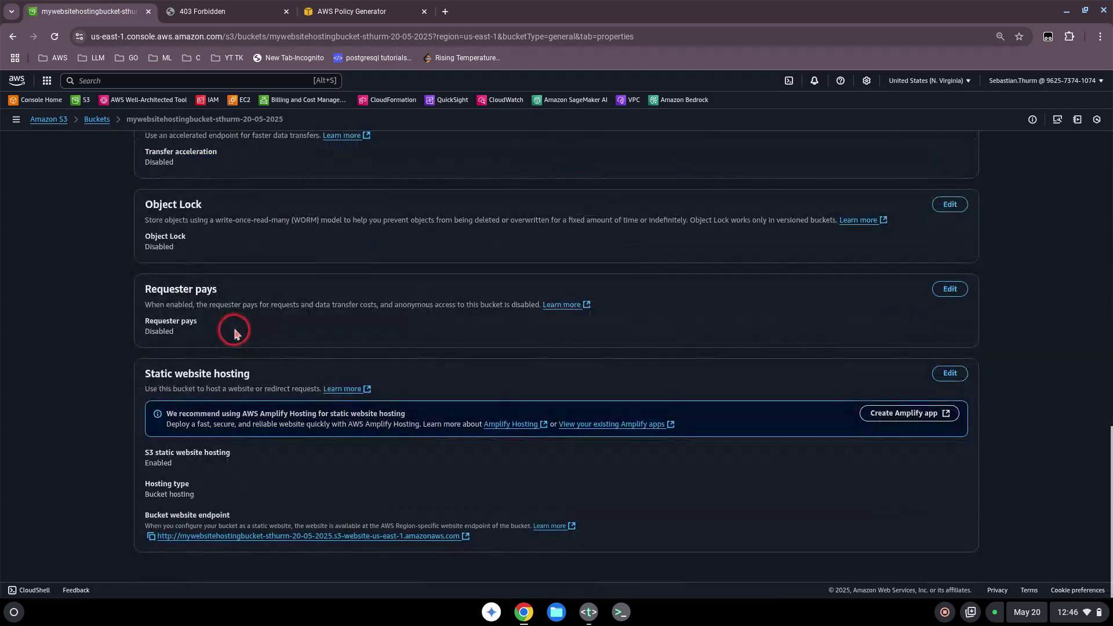
left_click(373, 535)
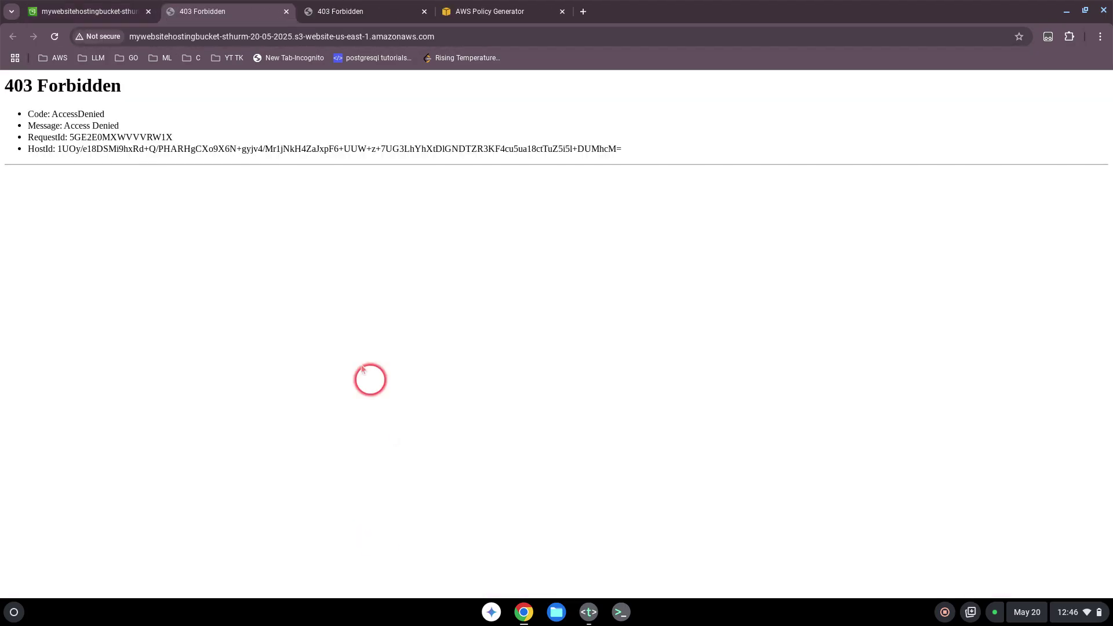
- Go back to the bucket's permissions, open the bucket policy for editing and launch the AWS Policy Generator
left_click(113, 18)
scroll(129, 214, "up", 10)
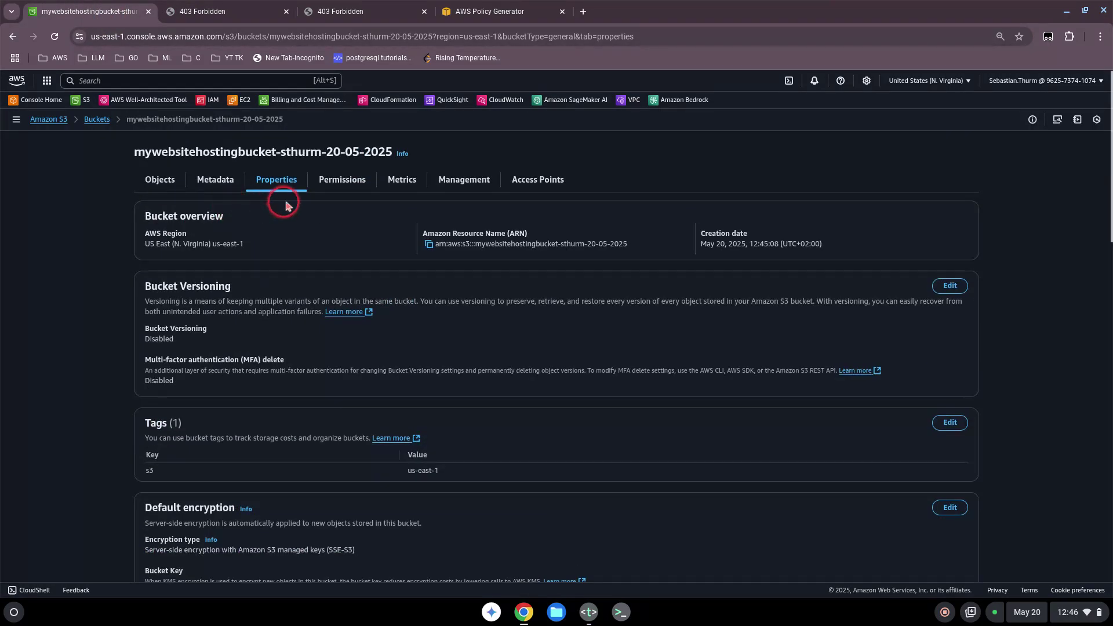
left_click(341, 184)
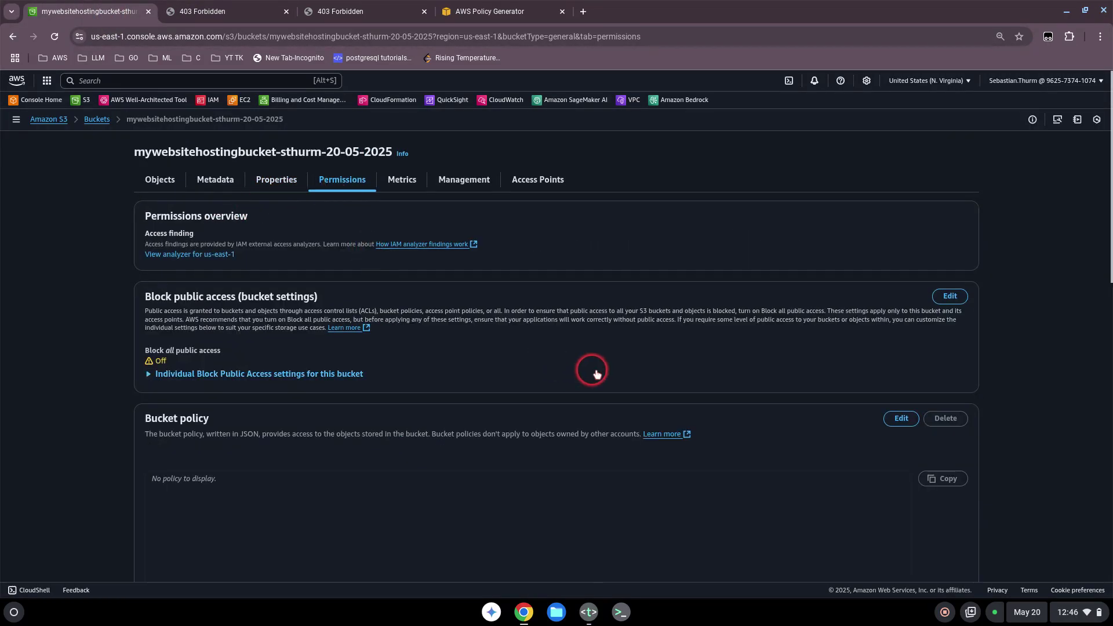
left_click(902, 418)
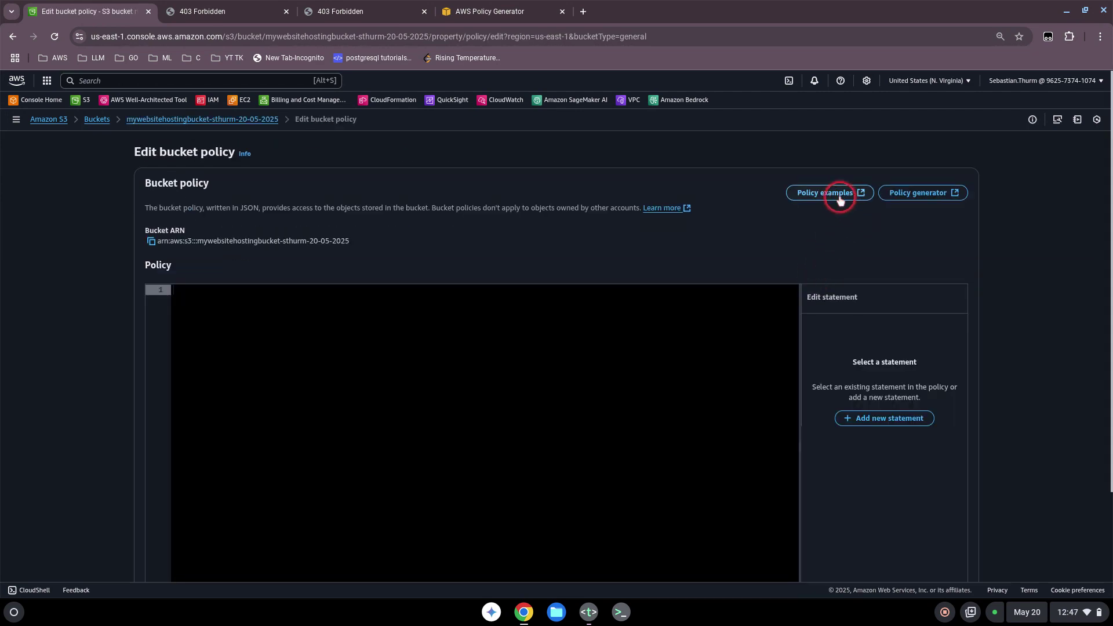
left_click(919, 193)
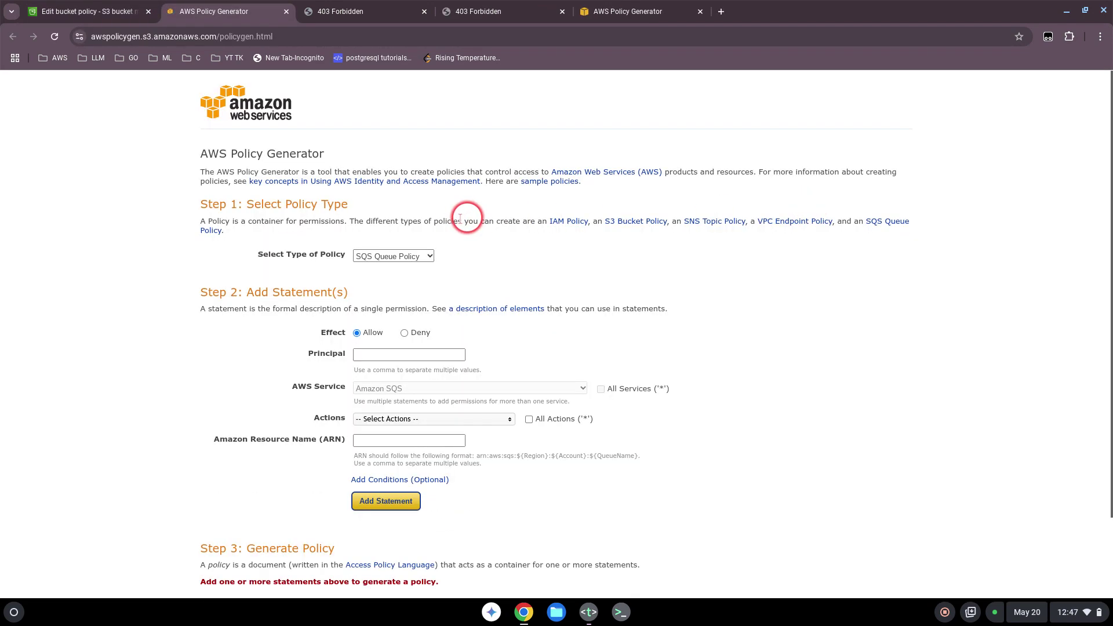
- Set the policy type to S3 Bucket Policy and enter * as the principal of the Allow statement
left_click(371, 256)
left_click(380, 286)
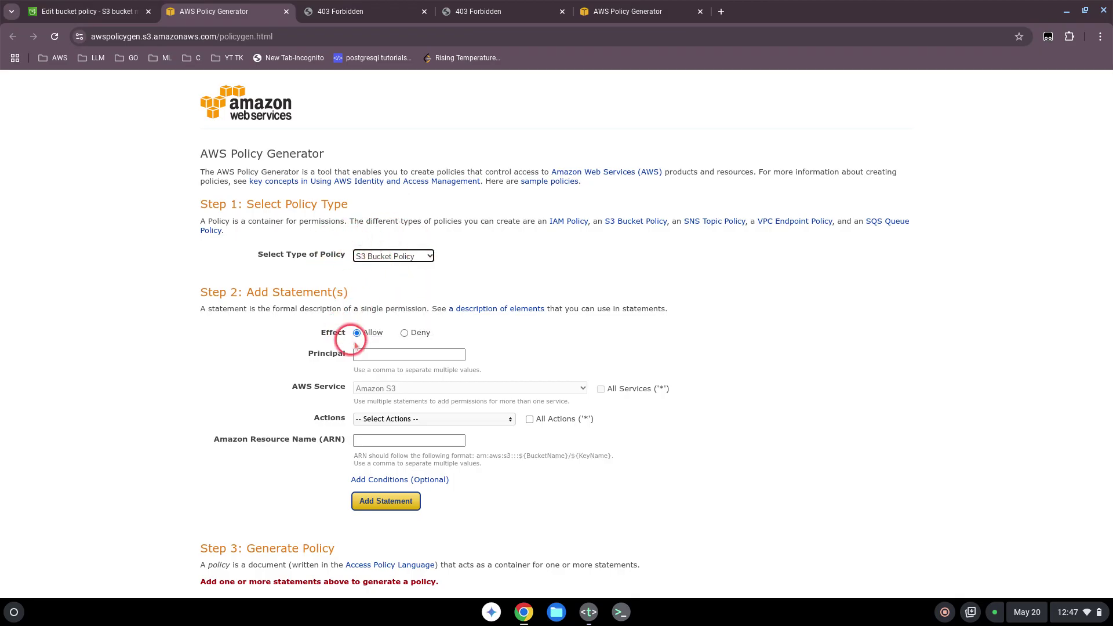
left_click(370, 356)
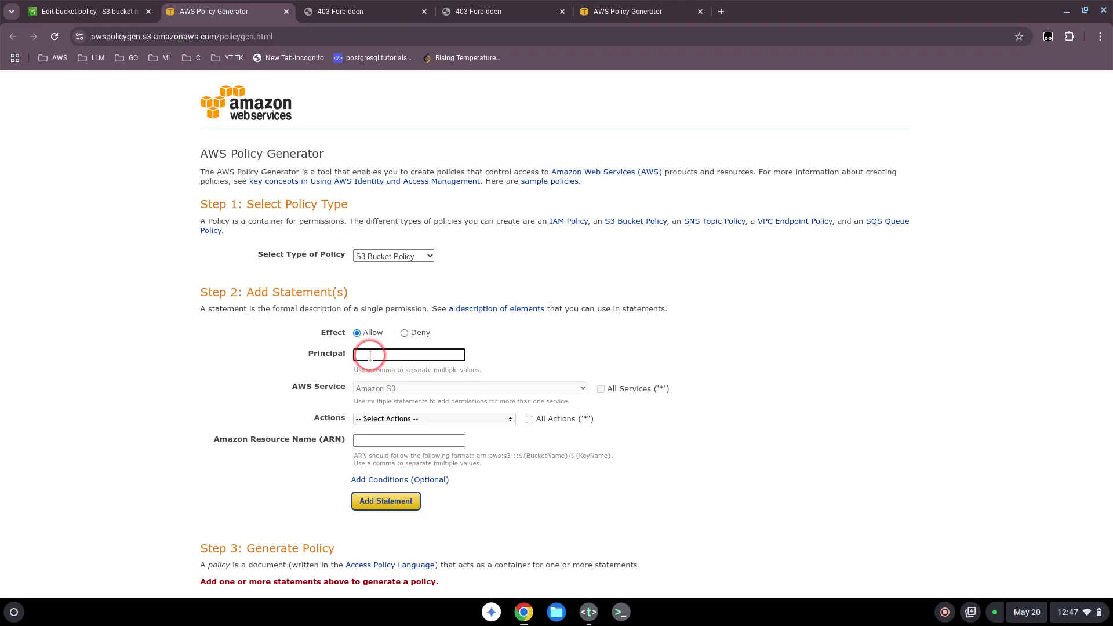
type("*")
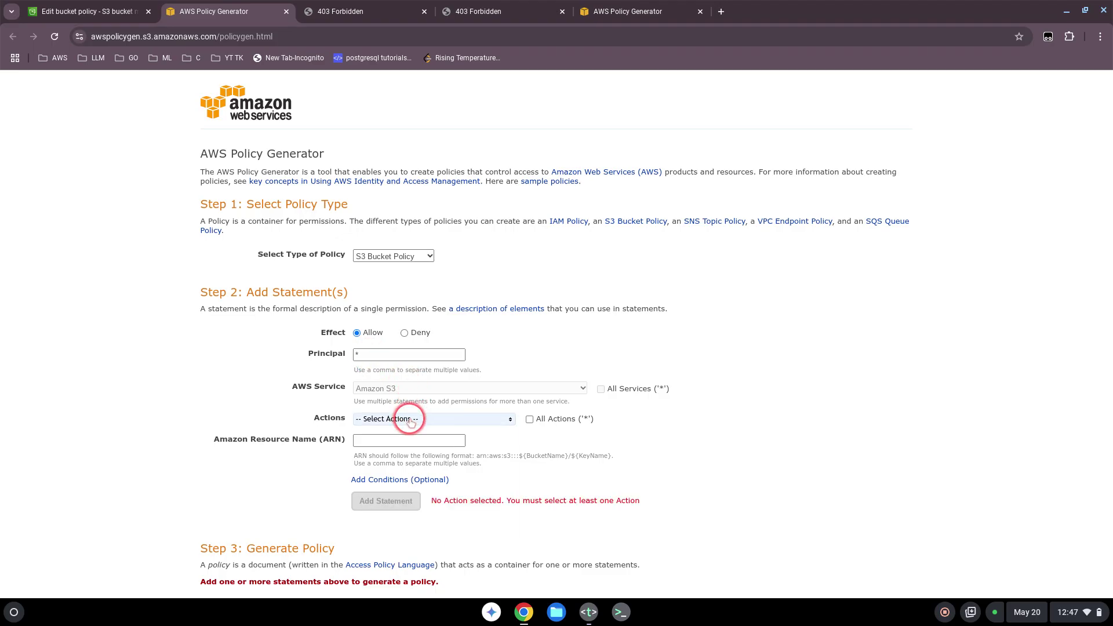
- Select GetObject as the only allowed action for the policy statement
left_click(406, 419)
scroll(413, 490, "down", 15)
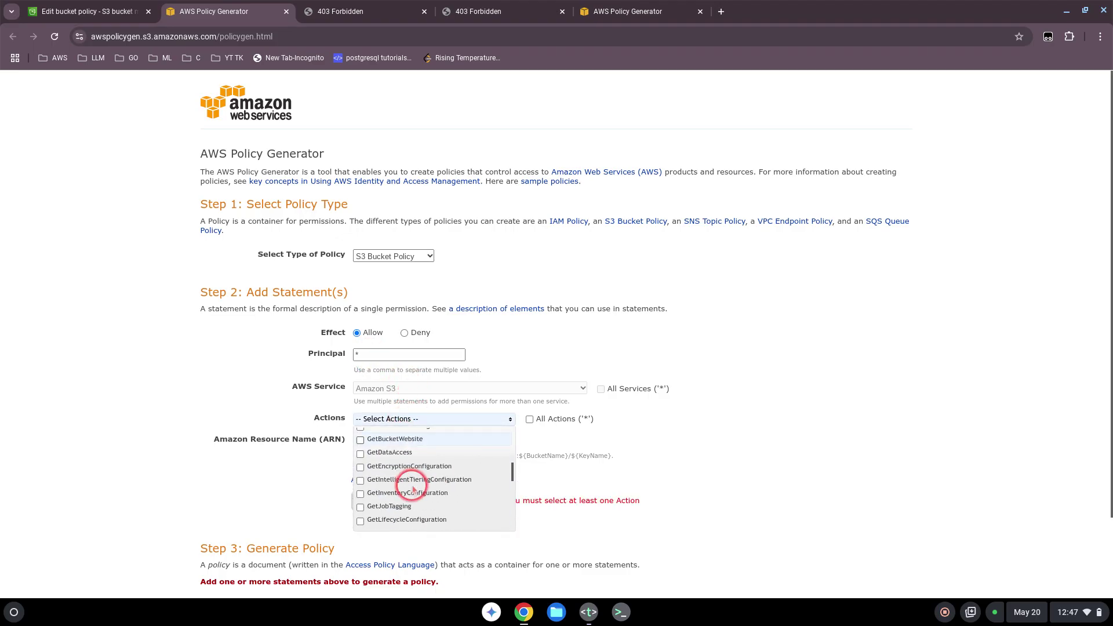
scroll(409, 493, "down", 3)
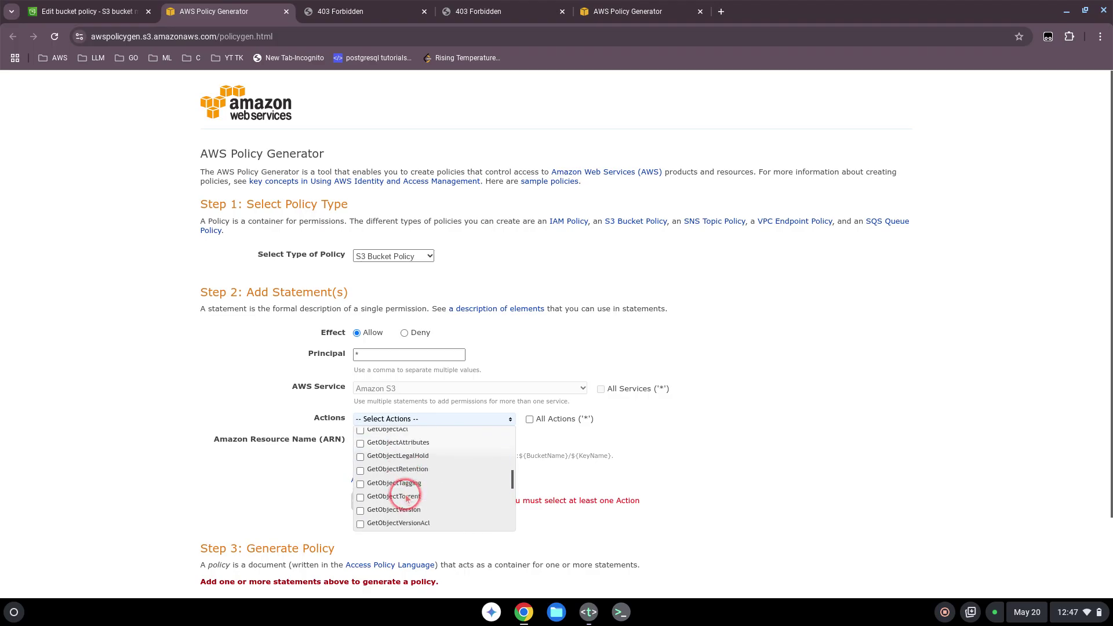
scroll(394, 467, "up", 2)
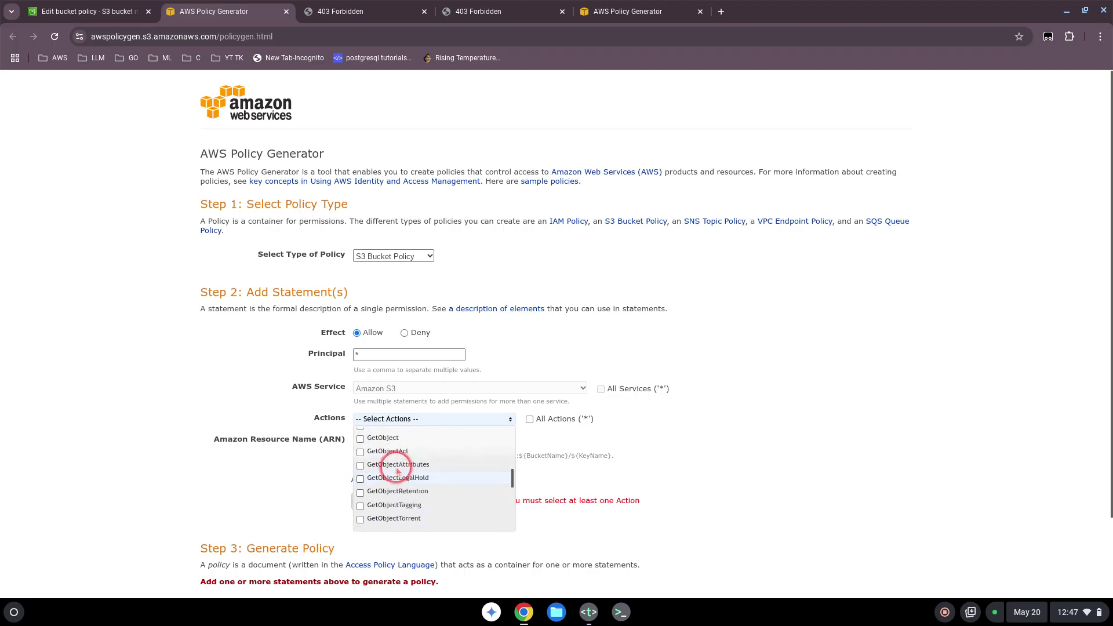
left_click(374, 452)
left_click(626, 452)
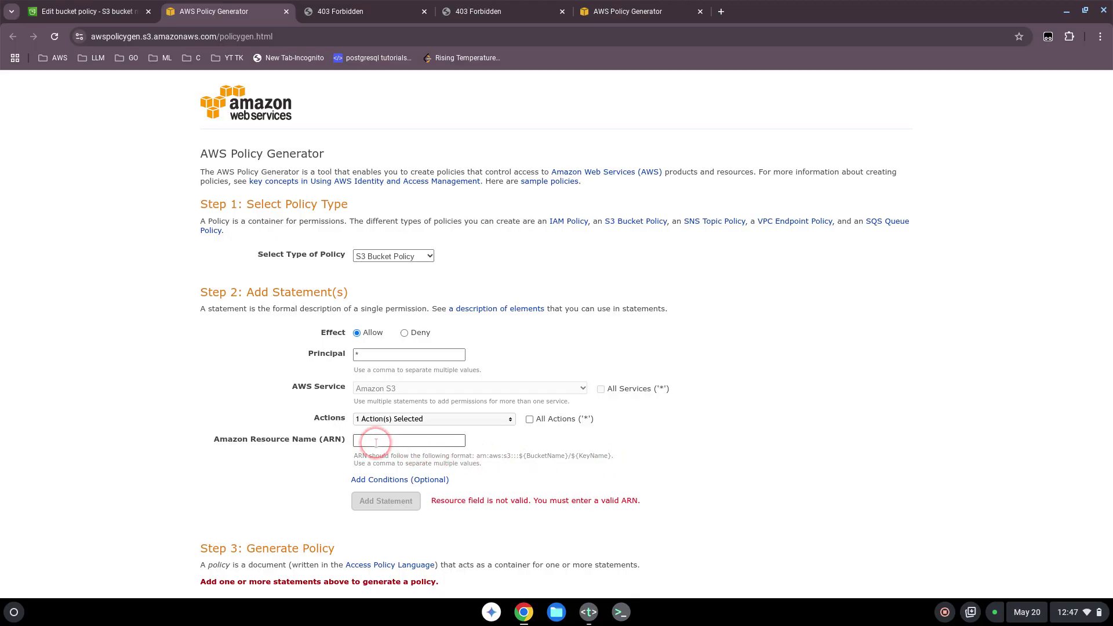
- Copy the bucket ARN from the bucket policy editor, enter it followed by /* as the statement's resource, and add the statement
left_click(96, 12)
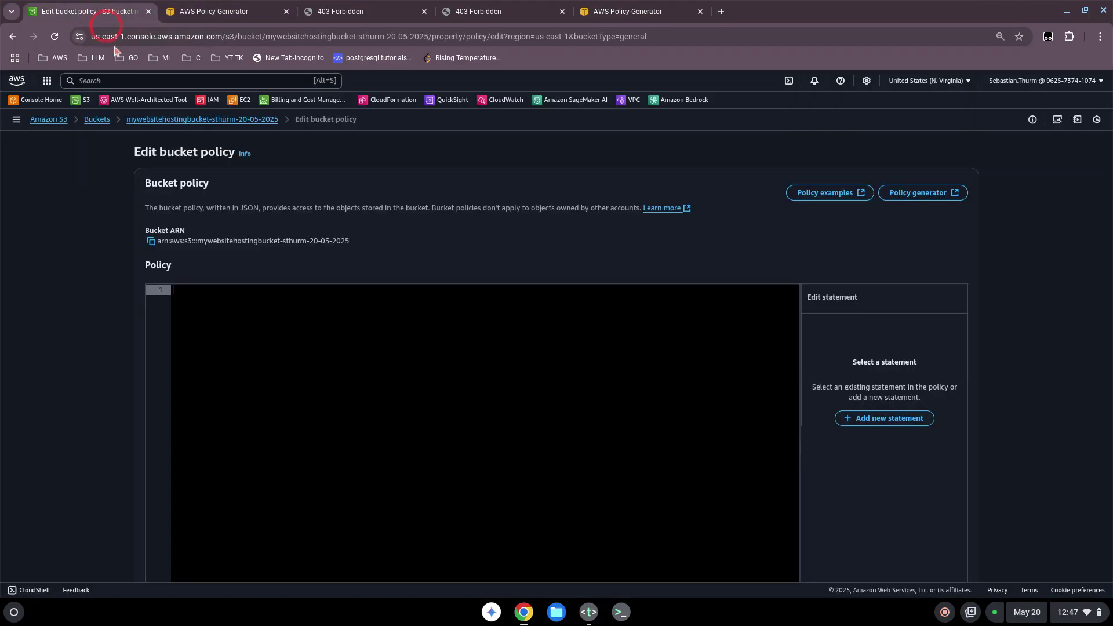
left_click(152, 241)
left_click(214, 11)
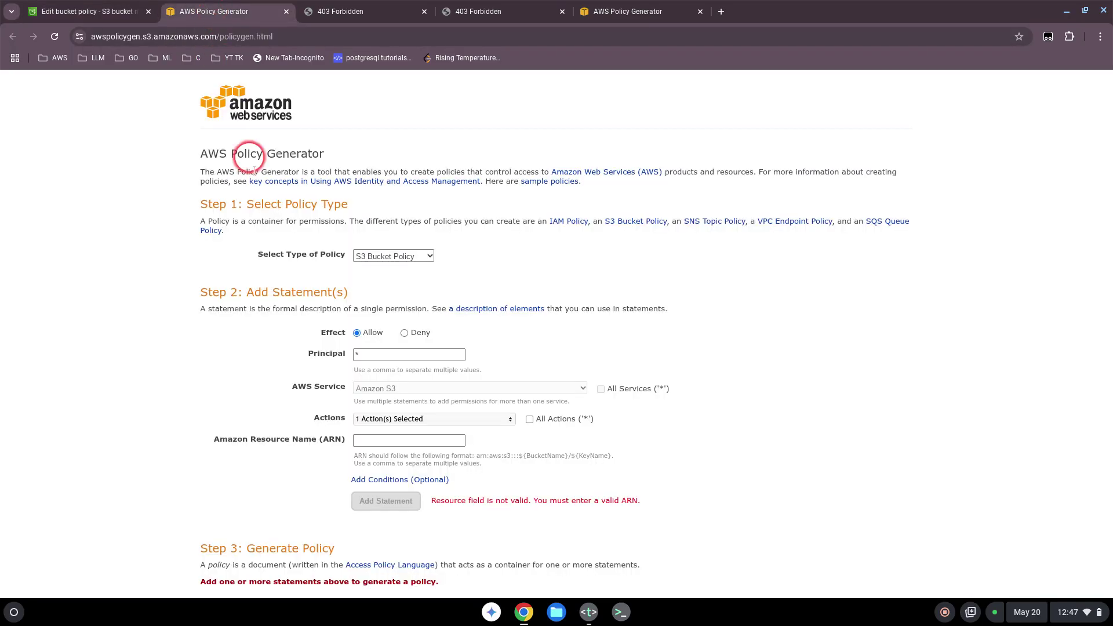
left_click(368, 439)
key("ctrl+v")
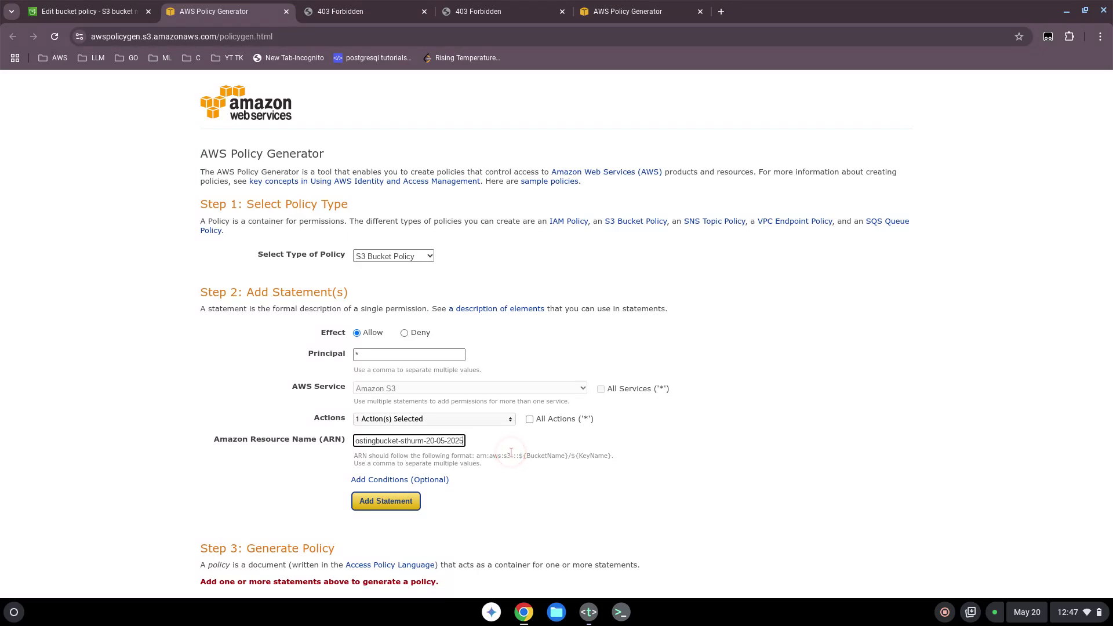
left_click(400, 501)
- Generate the policy JSON document and save it as the website hosting bucket's policy
scroll(398, 502, "down", 3)
left_click(410, 472)
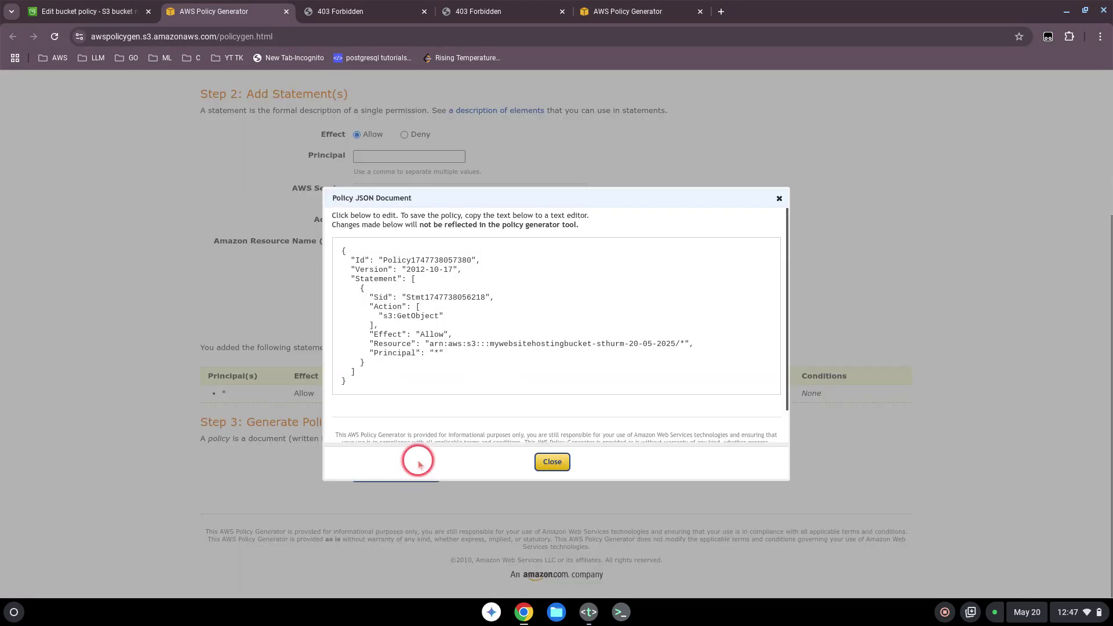
left_click_drag(347, 382, 325, 225)
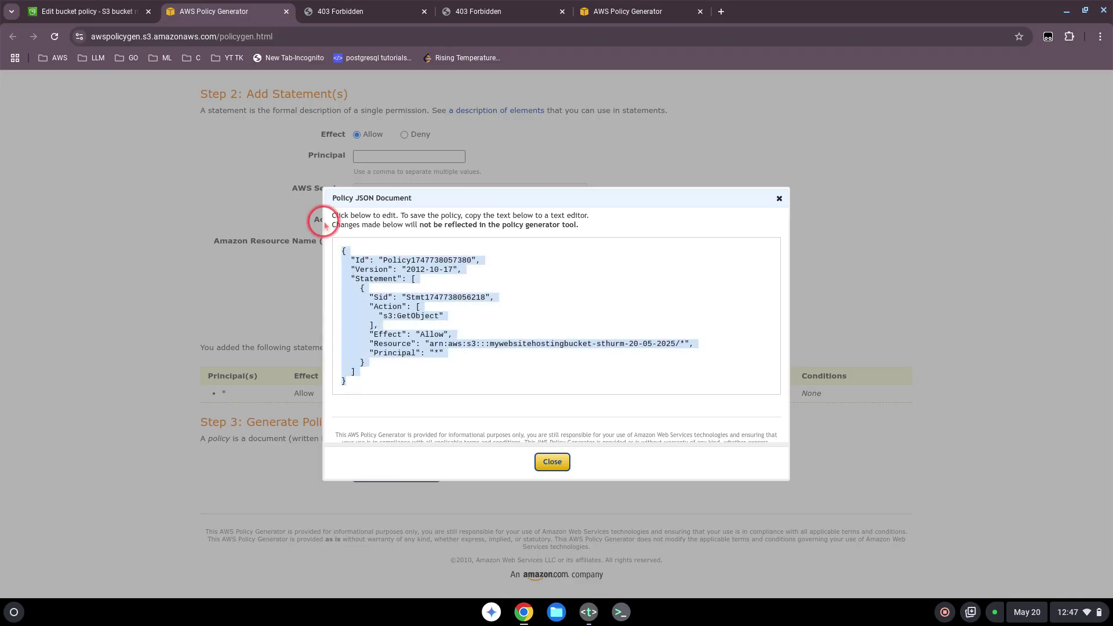
left_click(110, 12)
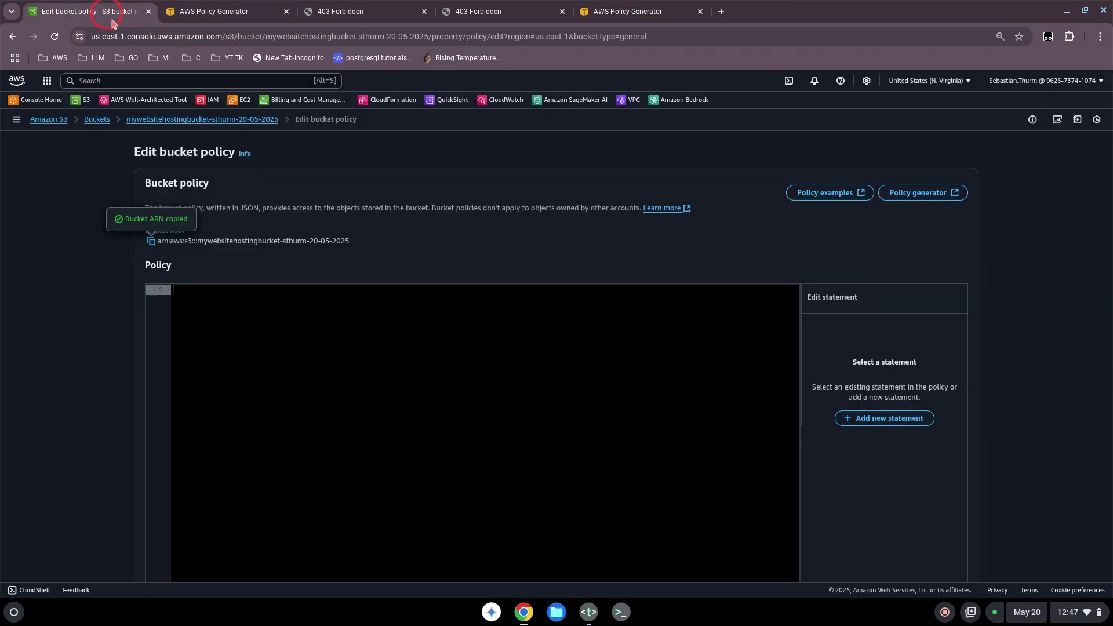
left_click(202, 297)
key("ctrl+v")
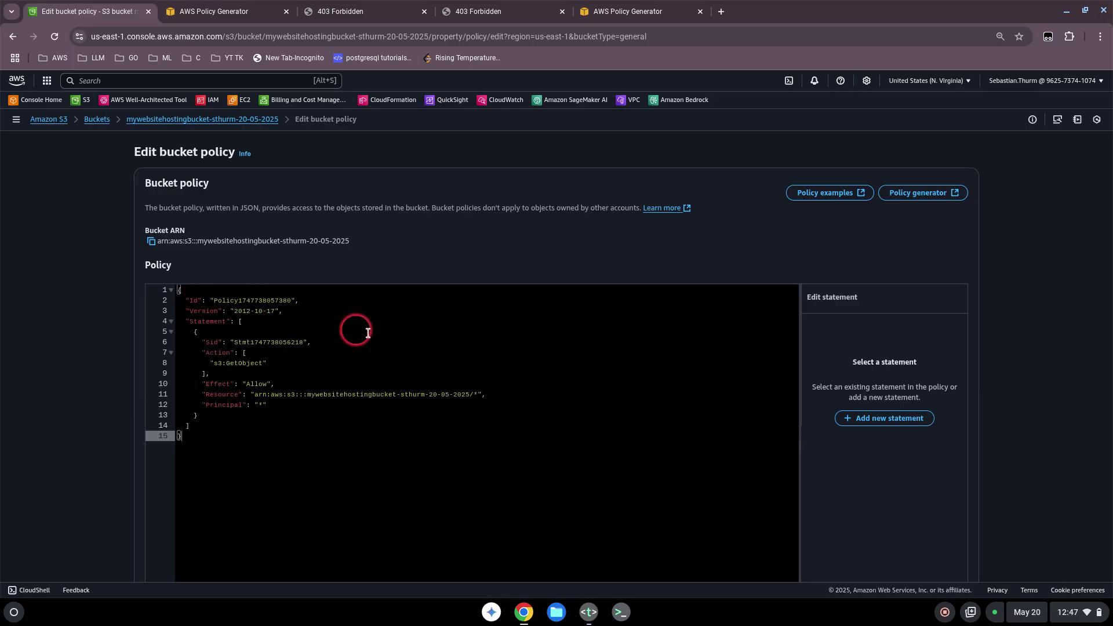
scroll(778, 462, "down", 2)
left_click(918, 552)
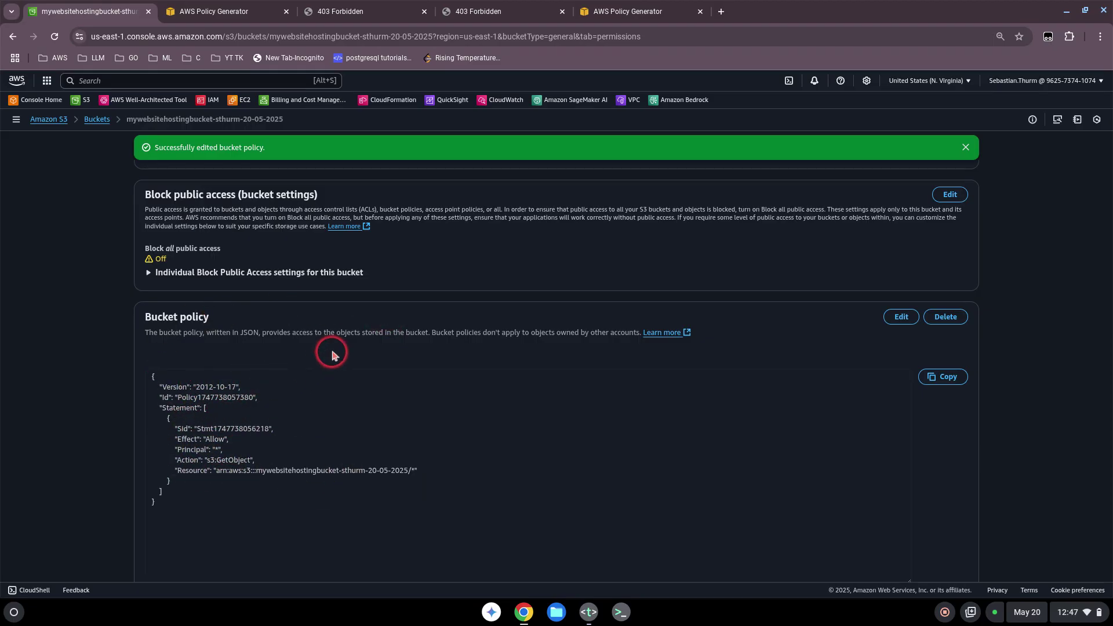
- Review the saved bucket policy and open the website endpoint from the bucket's properties to test the hosted page
scroll(261, 383, "up", 1)
scroll(221, 414, "down", 2)
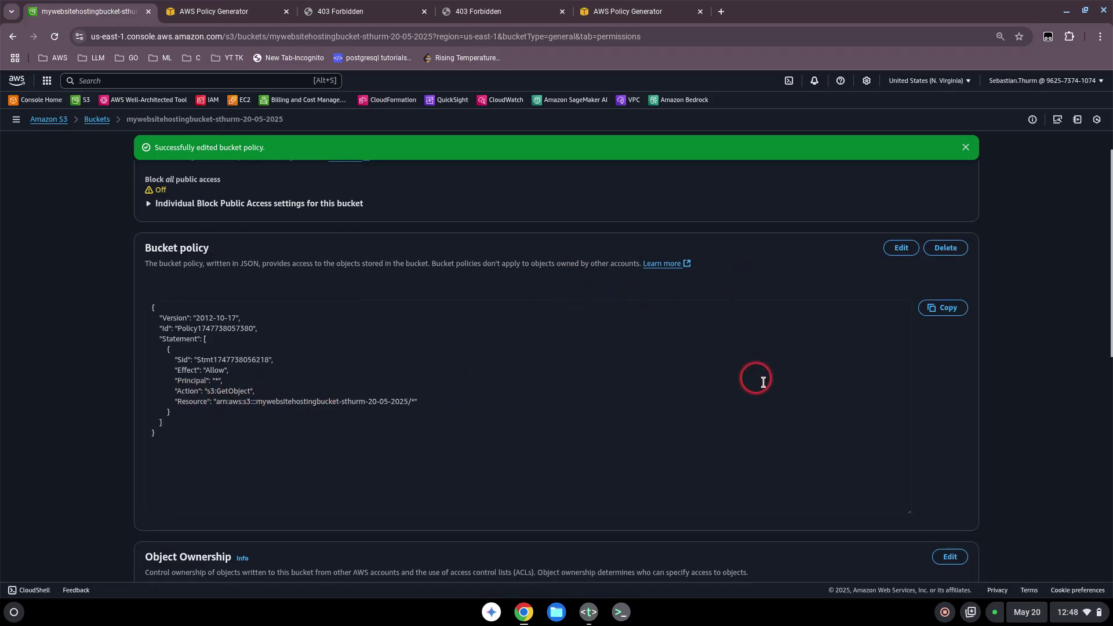
scroll(614, 319, "up", 3)
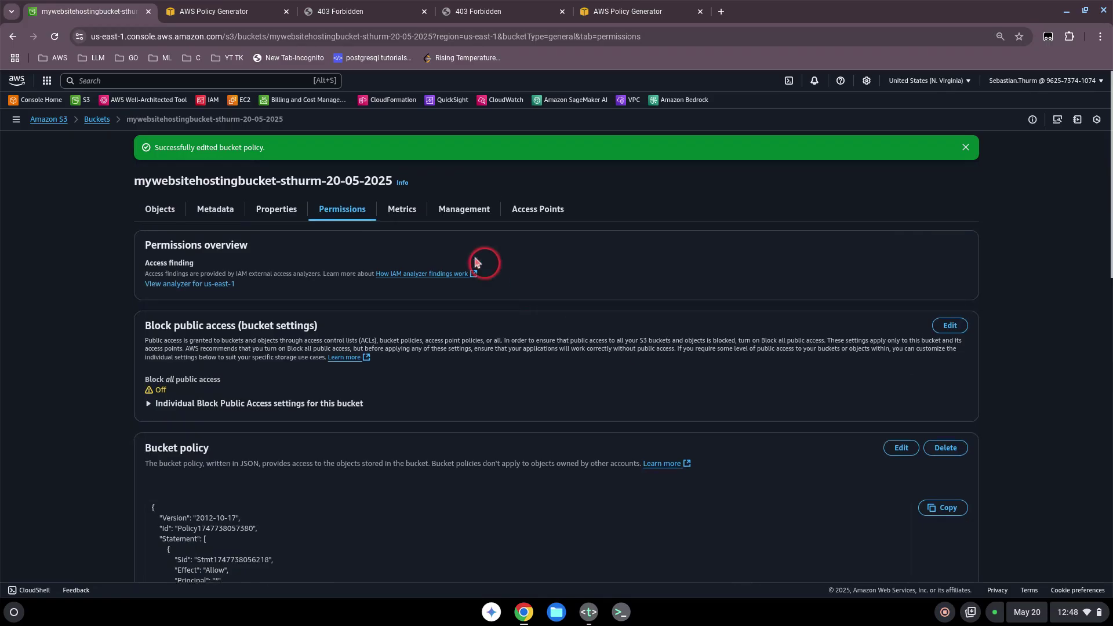
left_click(159, 212)
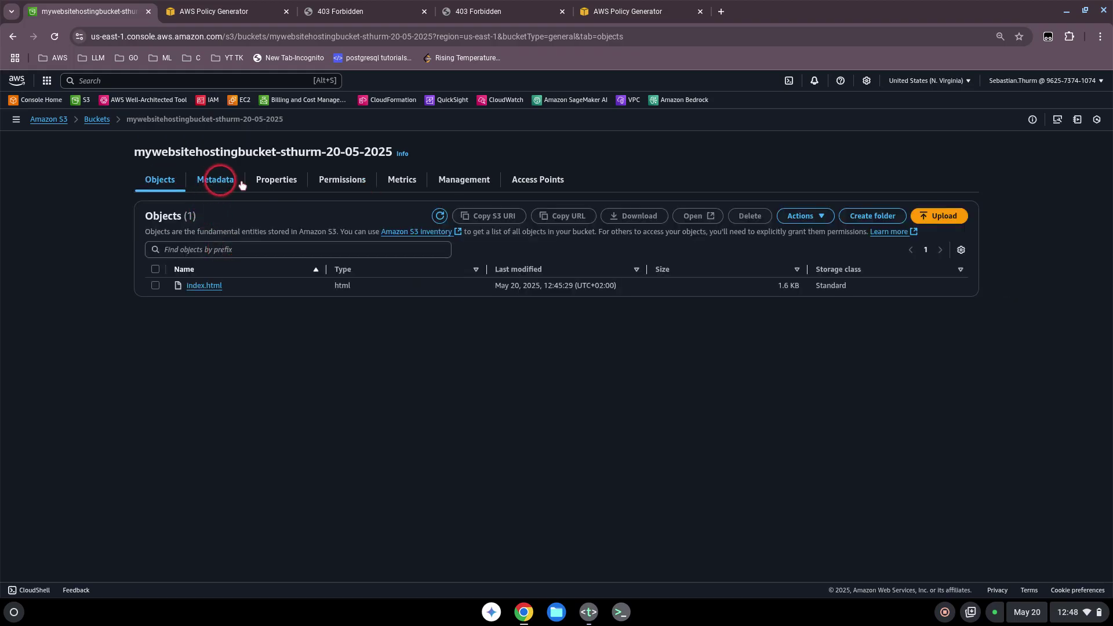
scroll(232, 394, "down", 10)
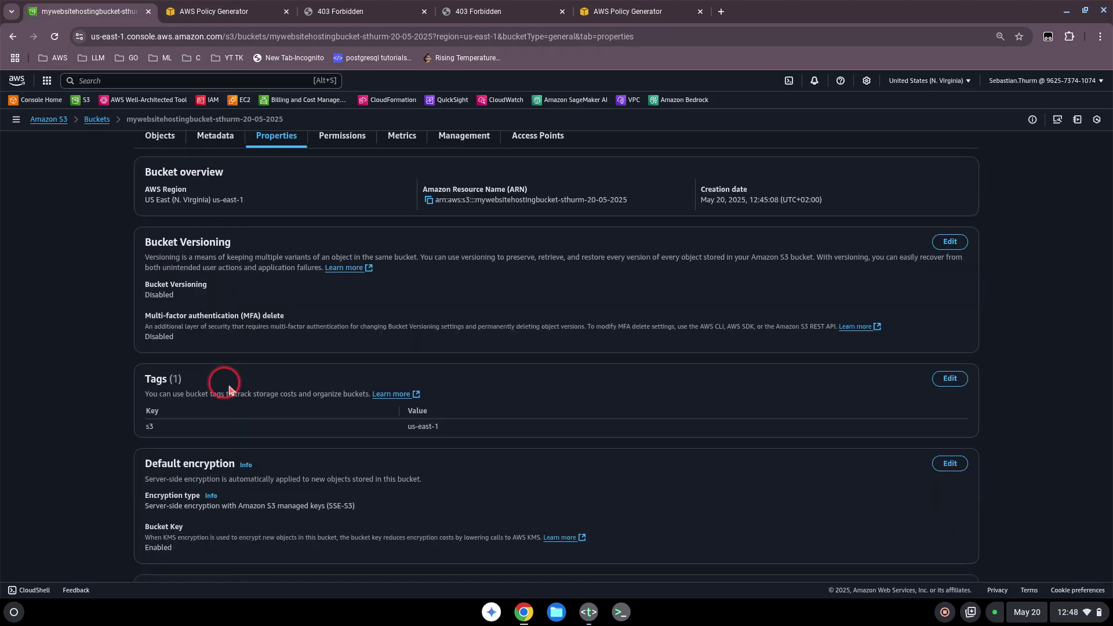
left_click(293, 537)
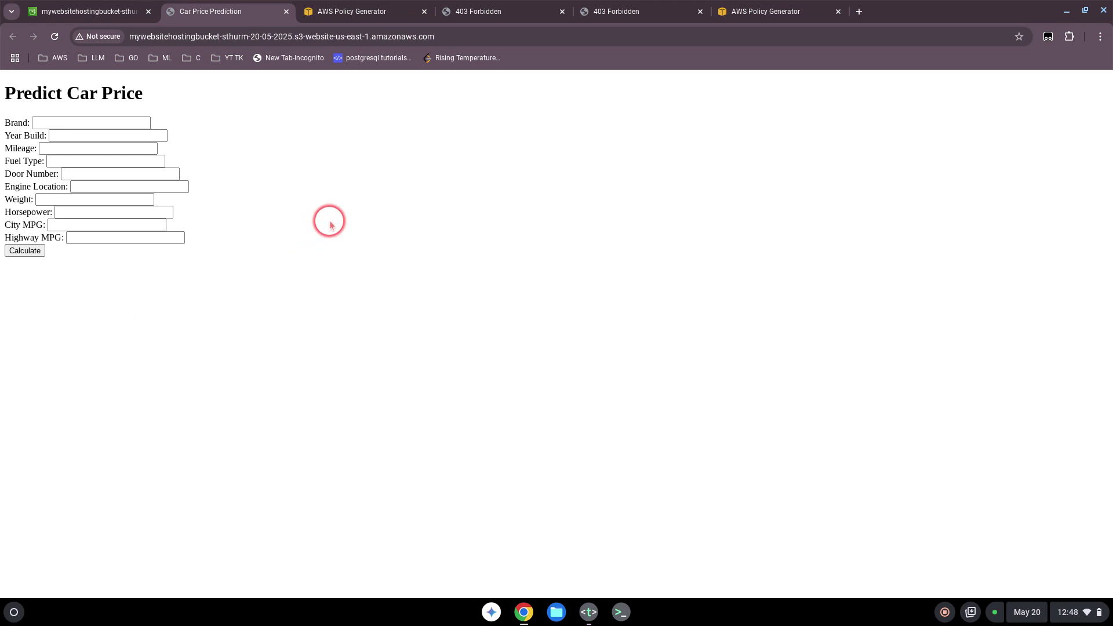
- Review the website bucket's static website hosting settings, block public access setting, bucket policy and stored objects
left_click(116, 11)
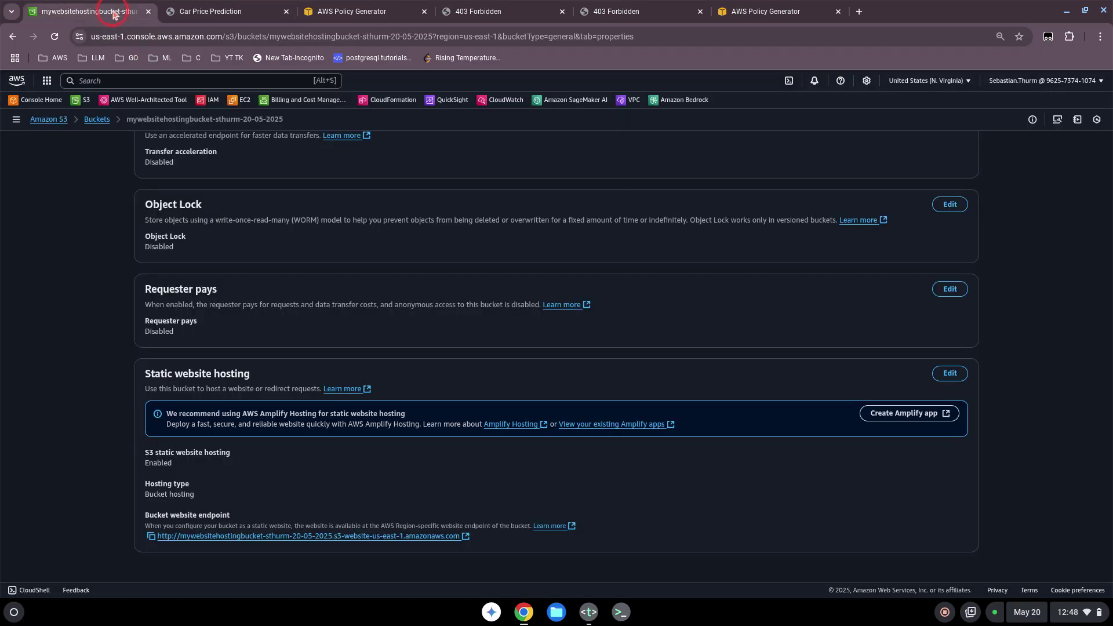
scroll(95, 317, "up", 20)
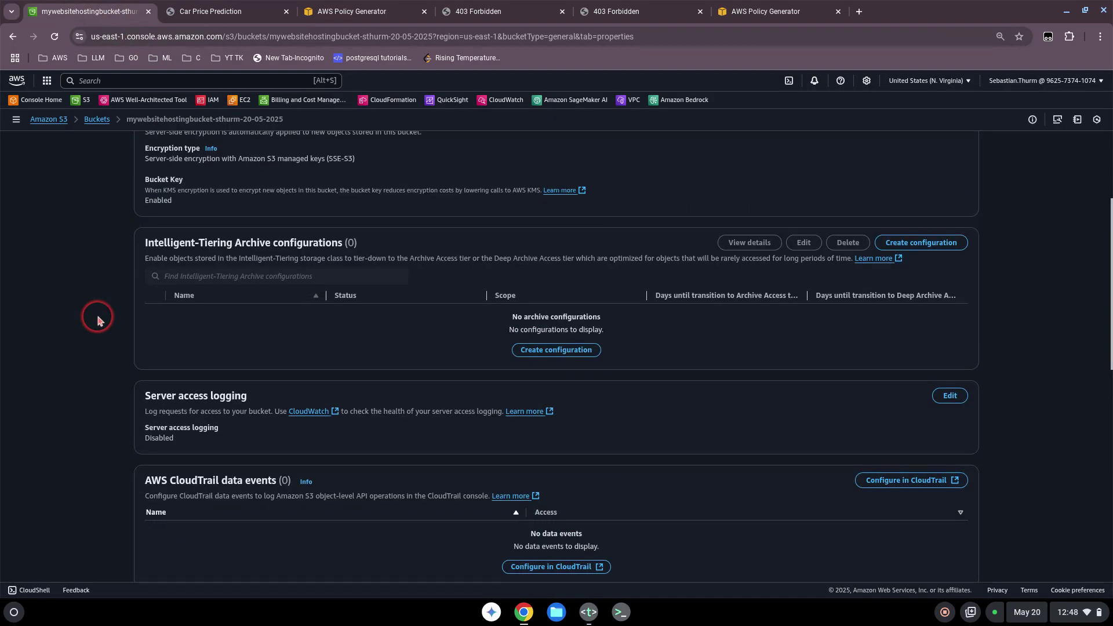
scroll(120, 348, "down", 5)
scroll(120, 348, "down", 10)
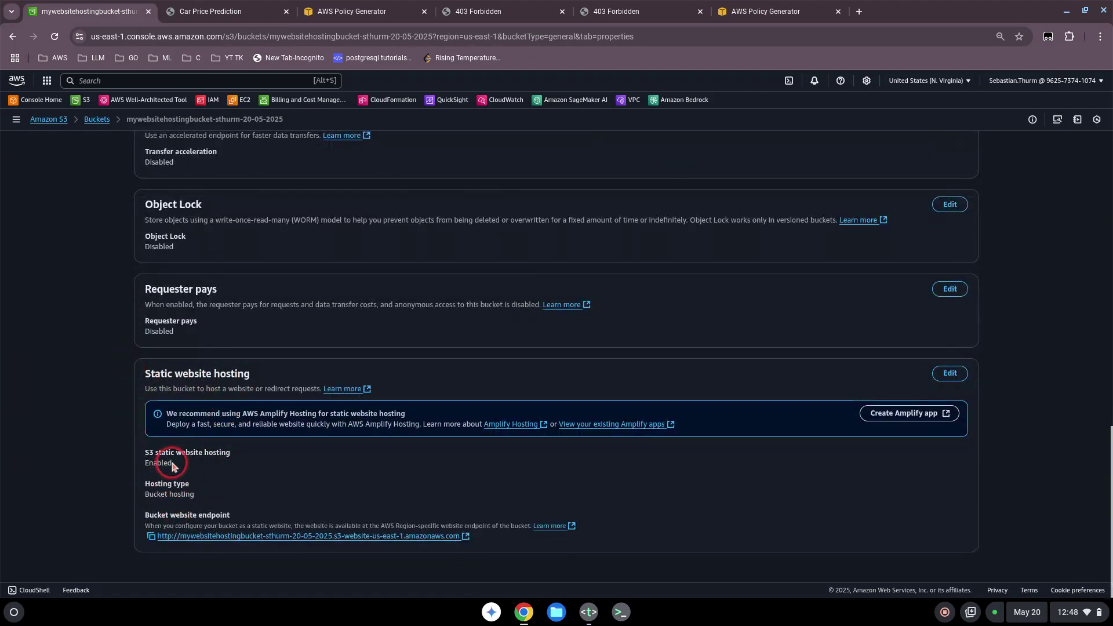
scroll(228, 367, "up", 20)
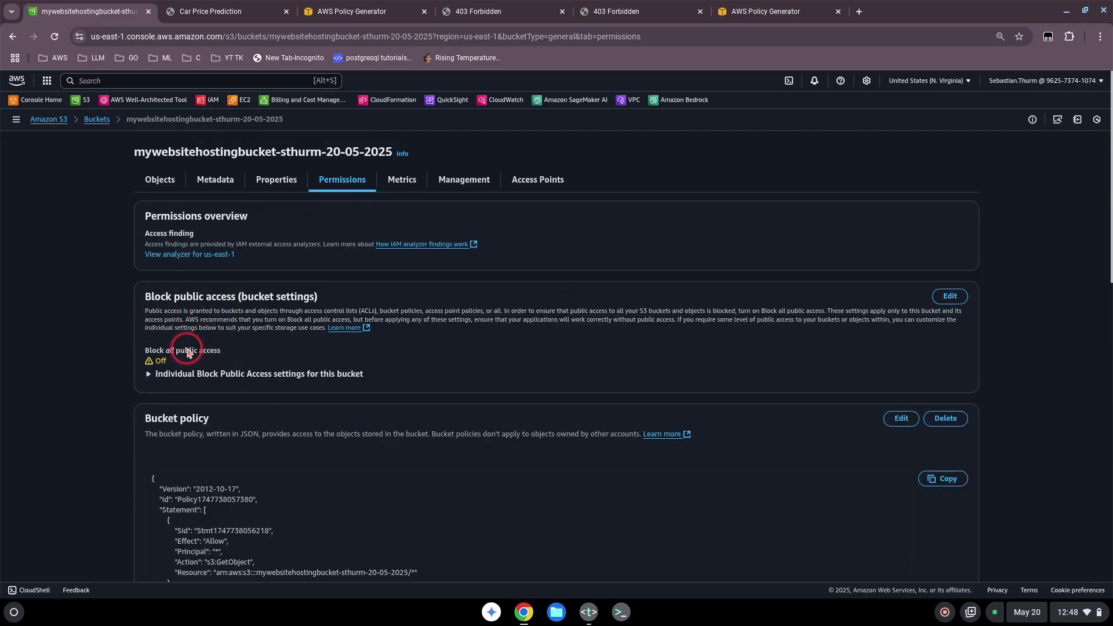
scroll(195, 359, "down", 3)
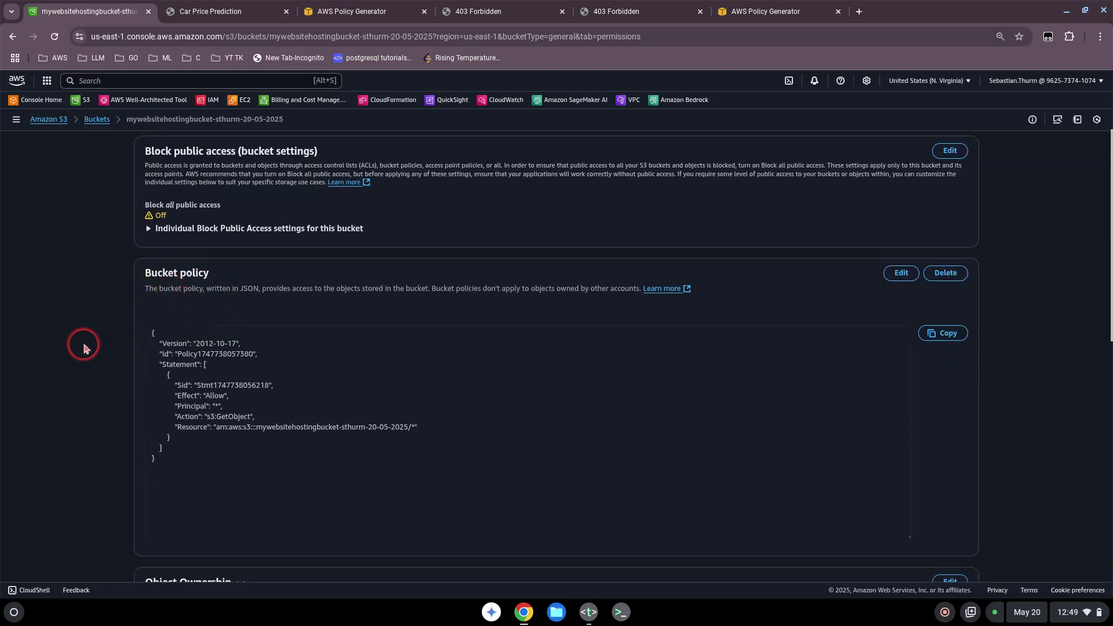
scroll(87, 342, "up", 3)
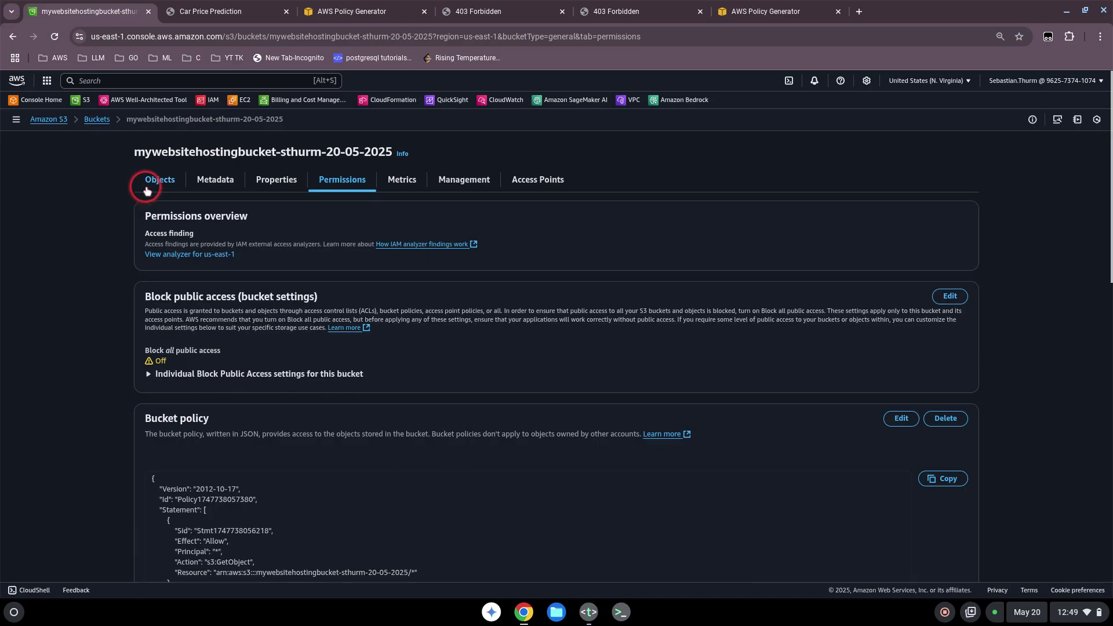
left_click(151, 183)
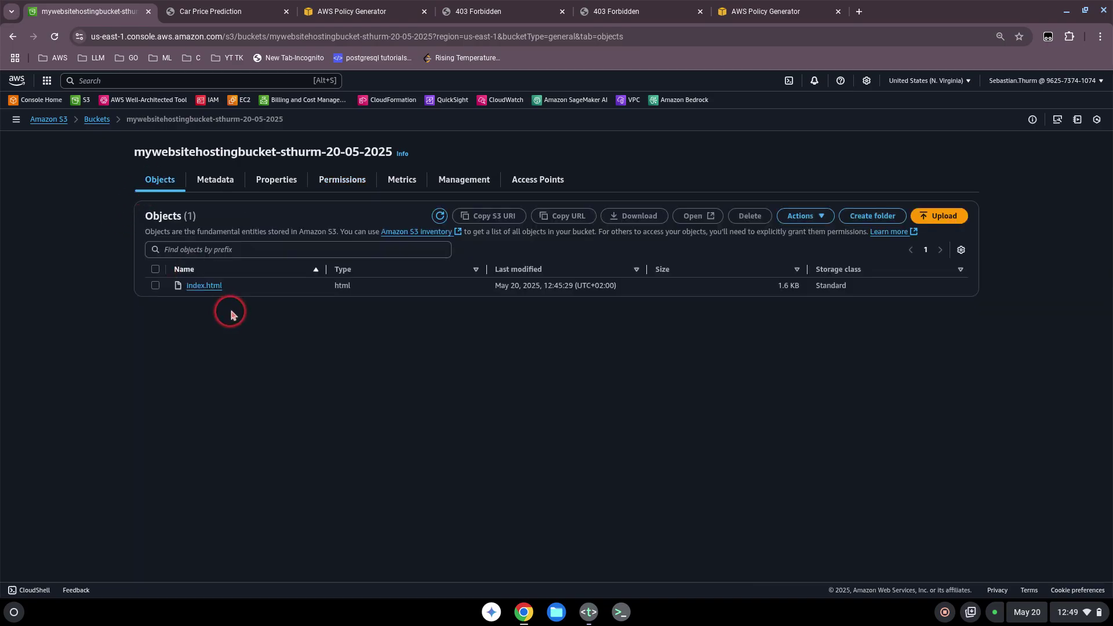
- Open the bucket's website endpoint again from its static website hosting properties, check the hosted page and return to the bucket
left_click(276, 180)
scroll(261, 405, "down", 15)
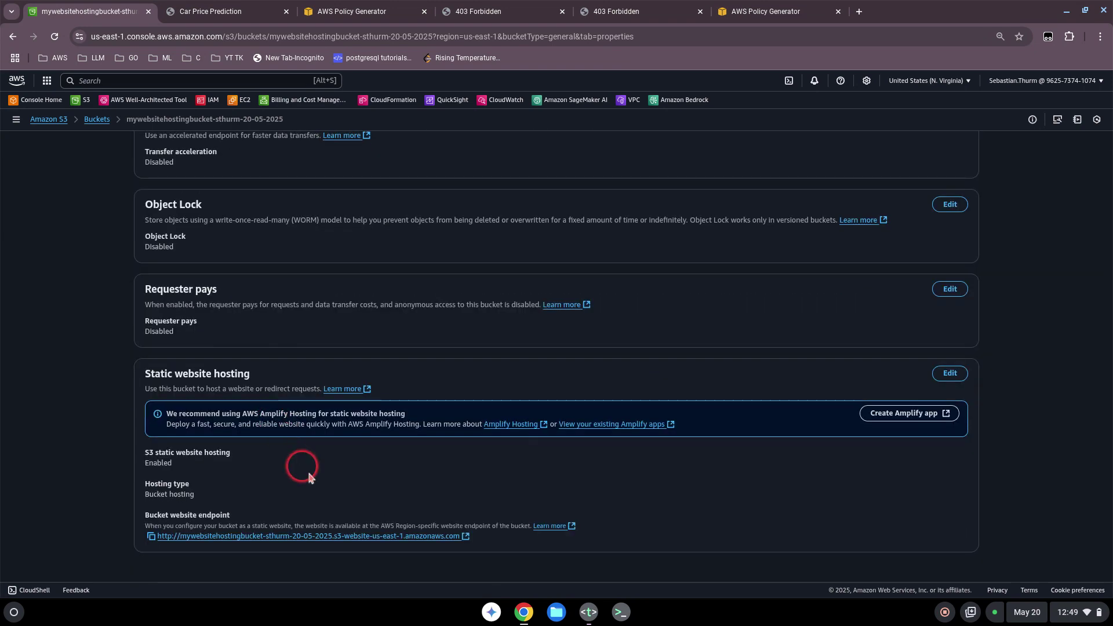
left_click(331, 537)
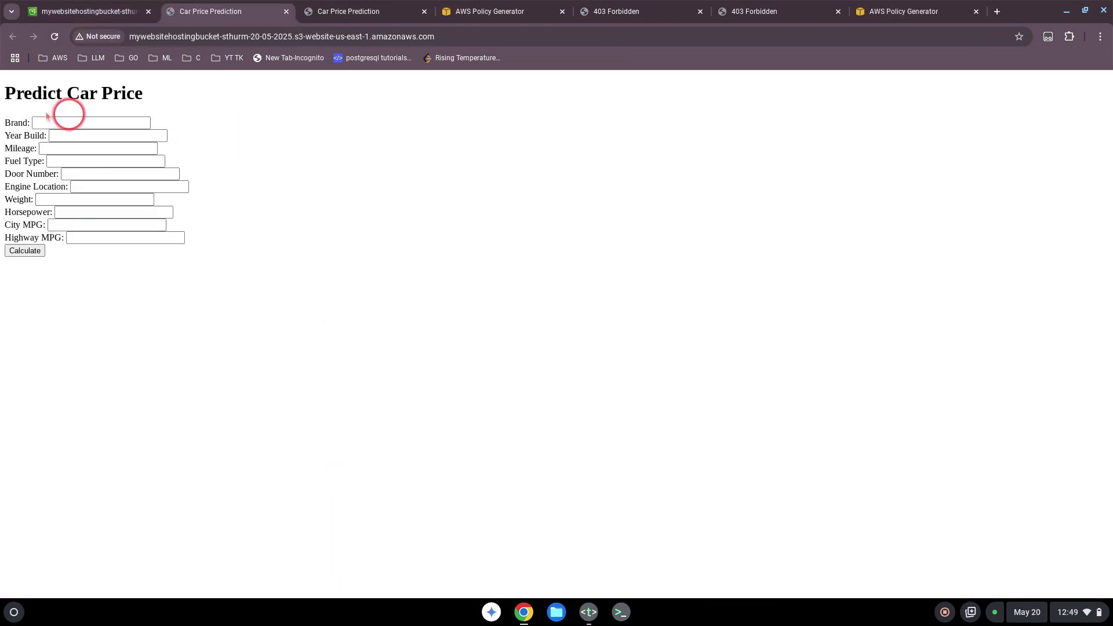
left_click(117, 15)
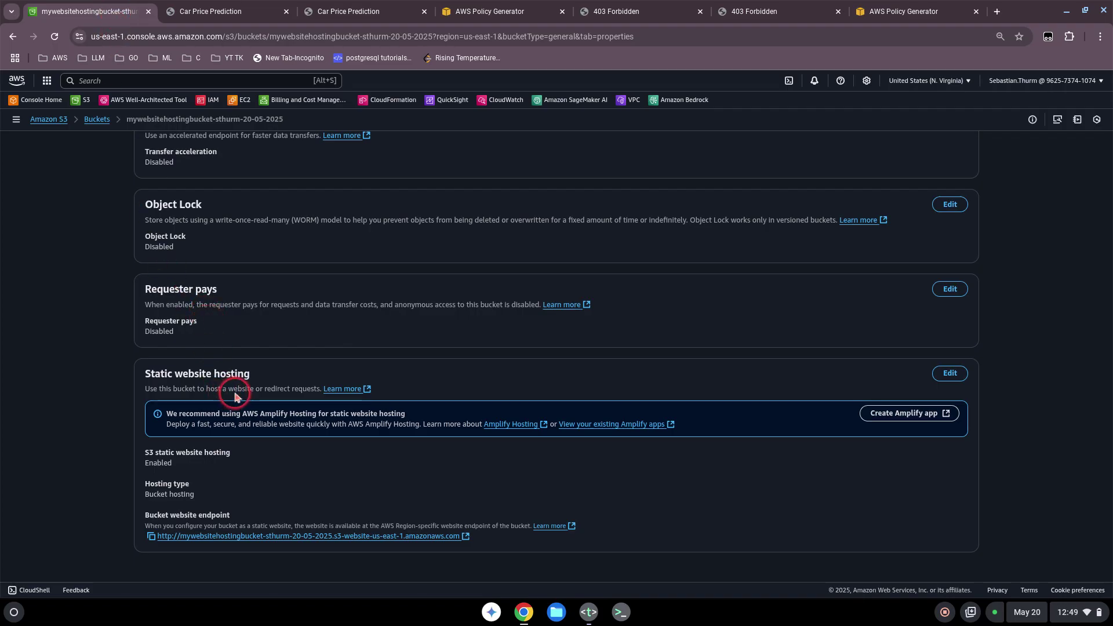
- Delete index.html from the bucket's objects, confirming with "permanently delete", and close the deletion status
scroll(235, 396, "up", 20)
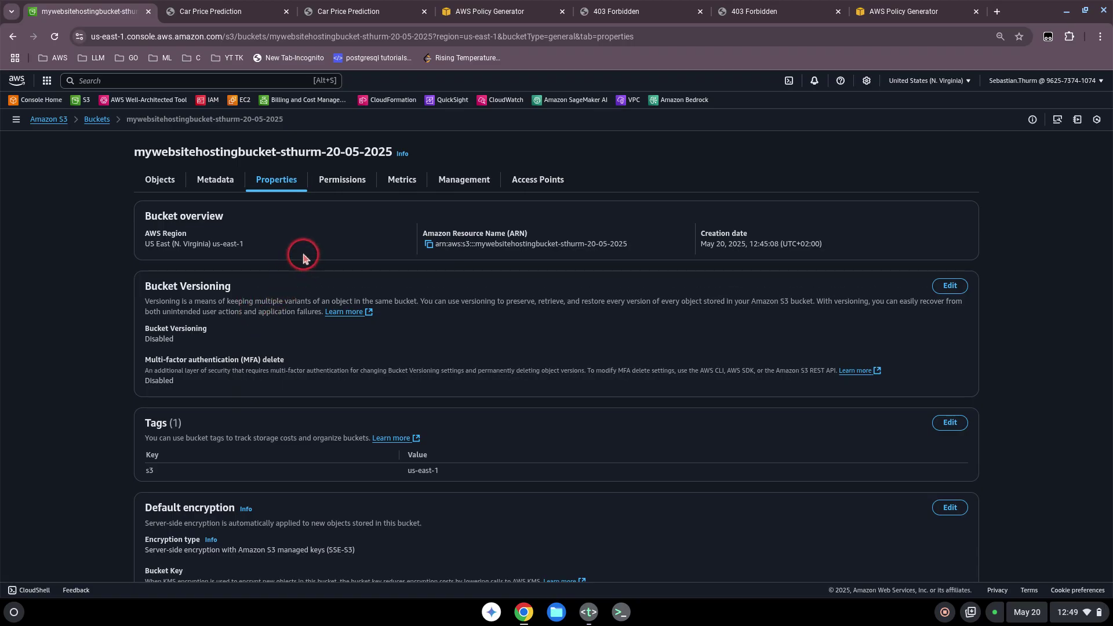
left_click(161, 183)
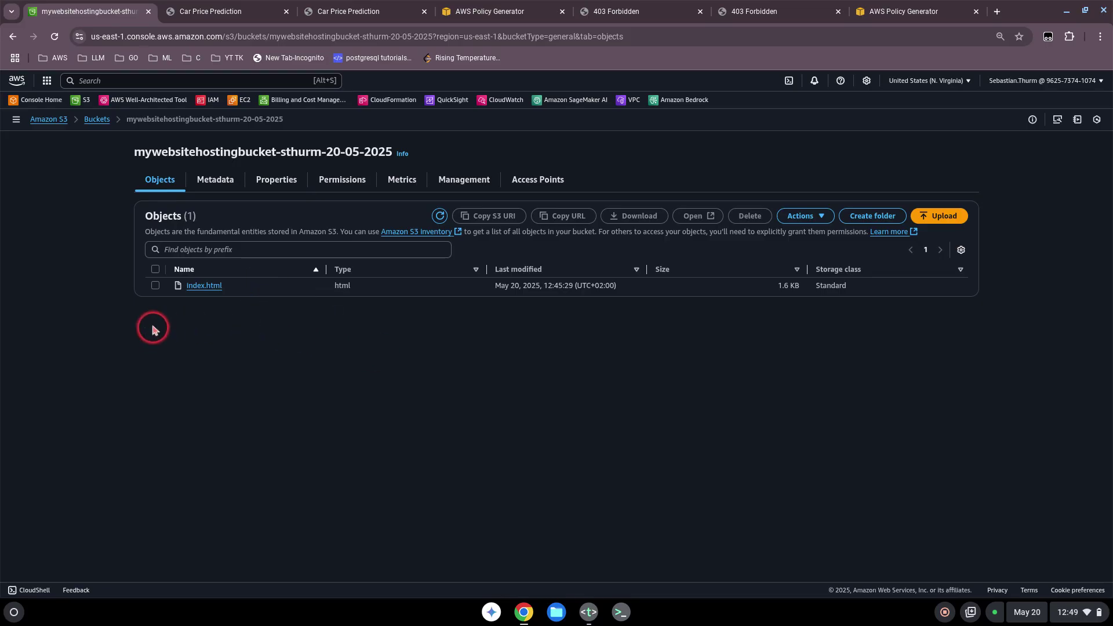
left_click(155, 286)
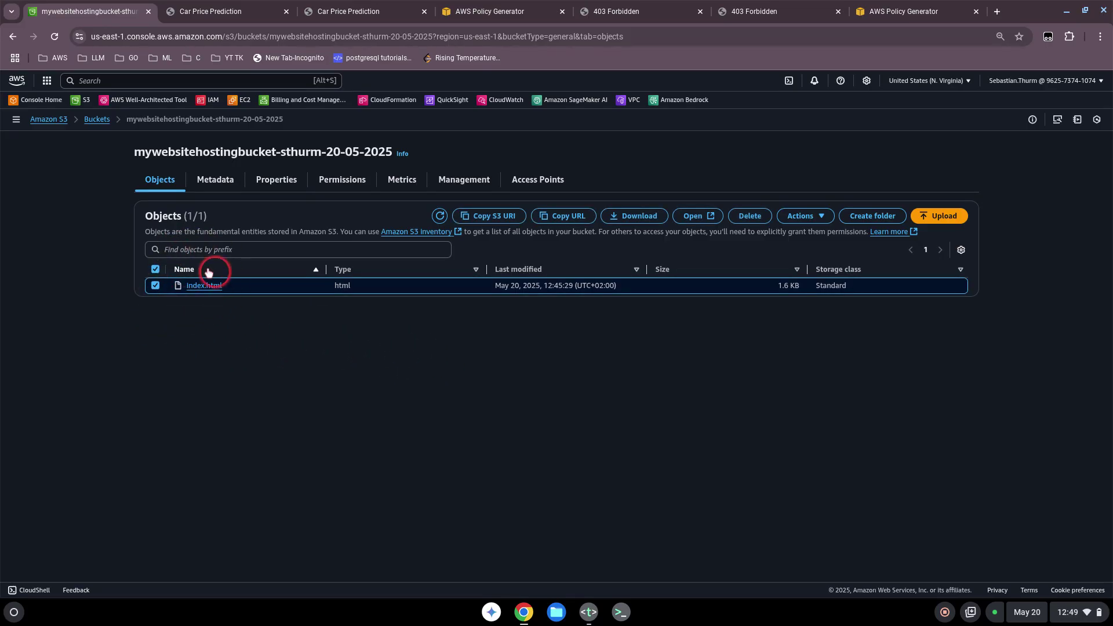
left_click(748, 215)
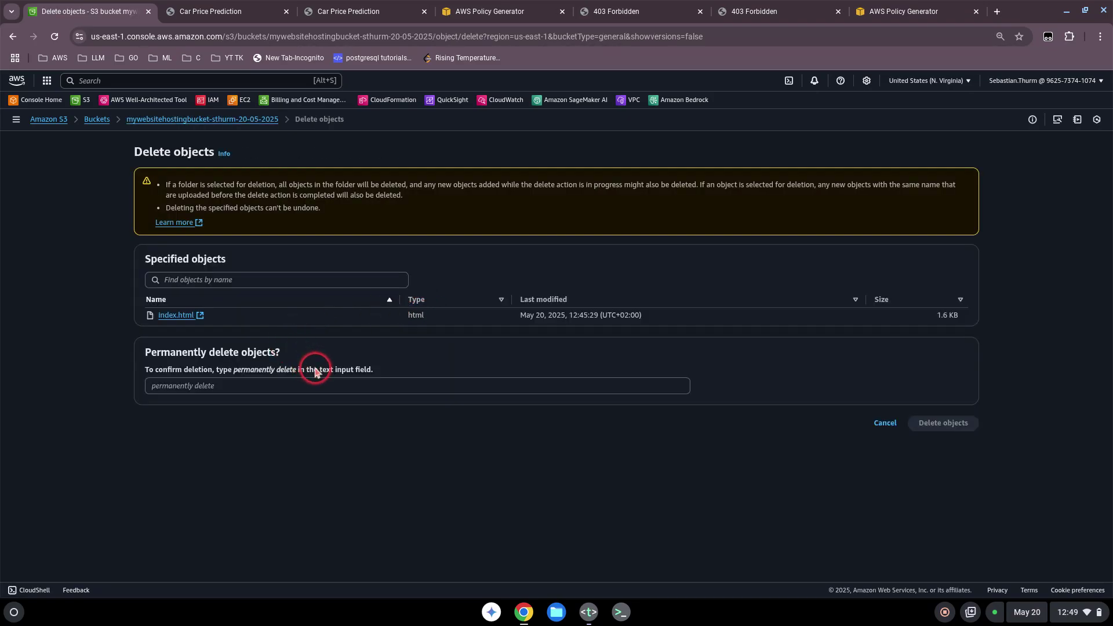
left_click_drag(297, 373, 233, 376)
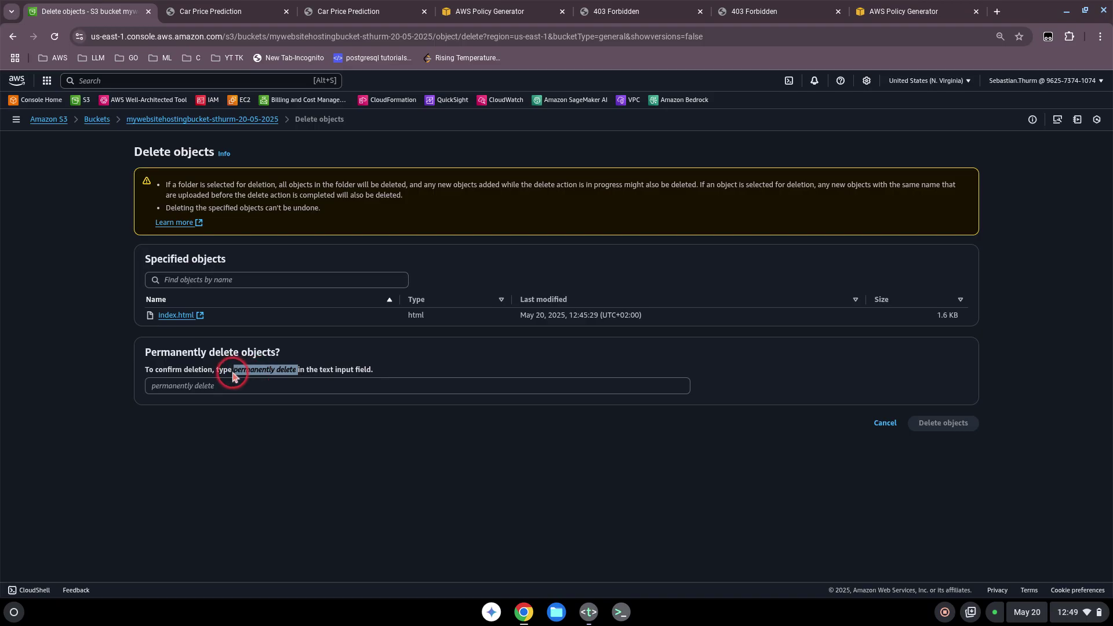
left_click(224, 387)
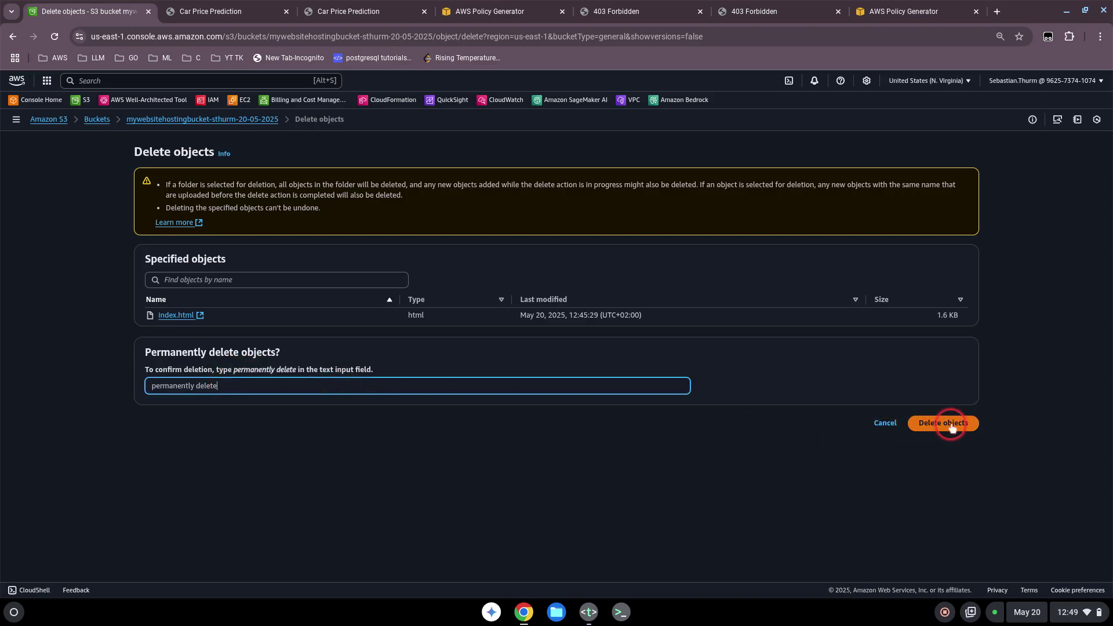
left_click(951, 428)
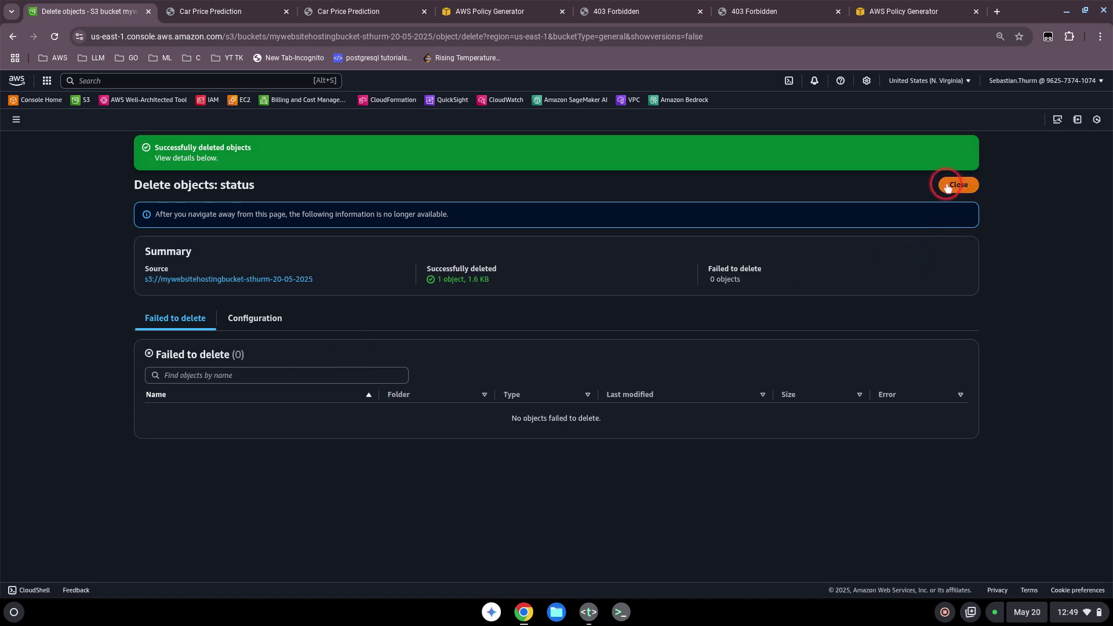
left_click(947, 186)
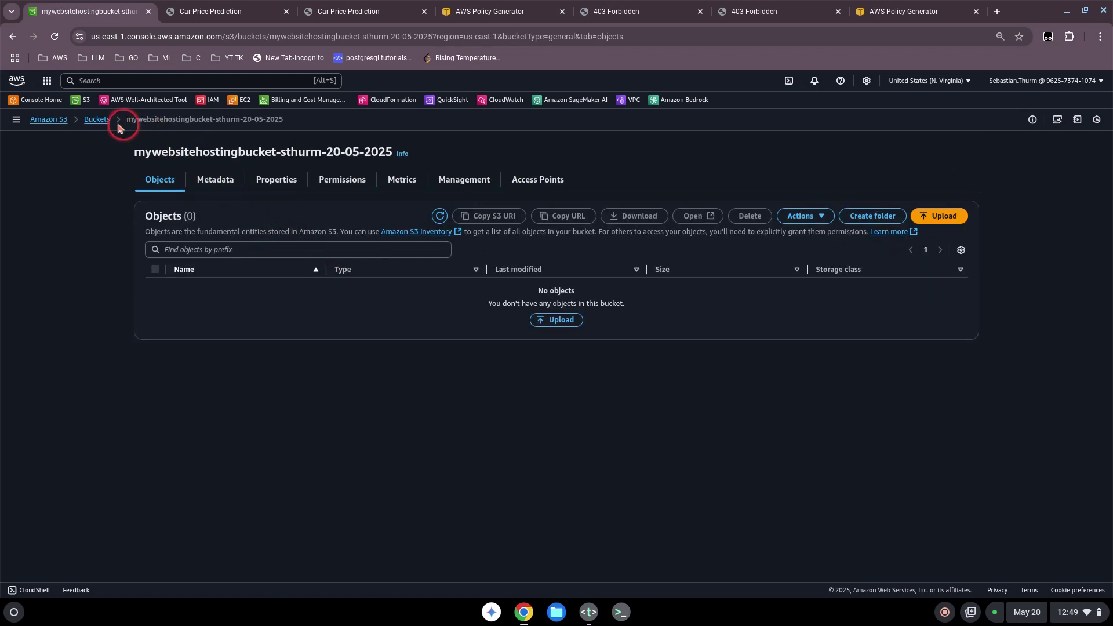
- Delete the emptied website hosting bucket from the general purpose buckets, entering its full name as confirmation
left_click(97, 122)
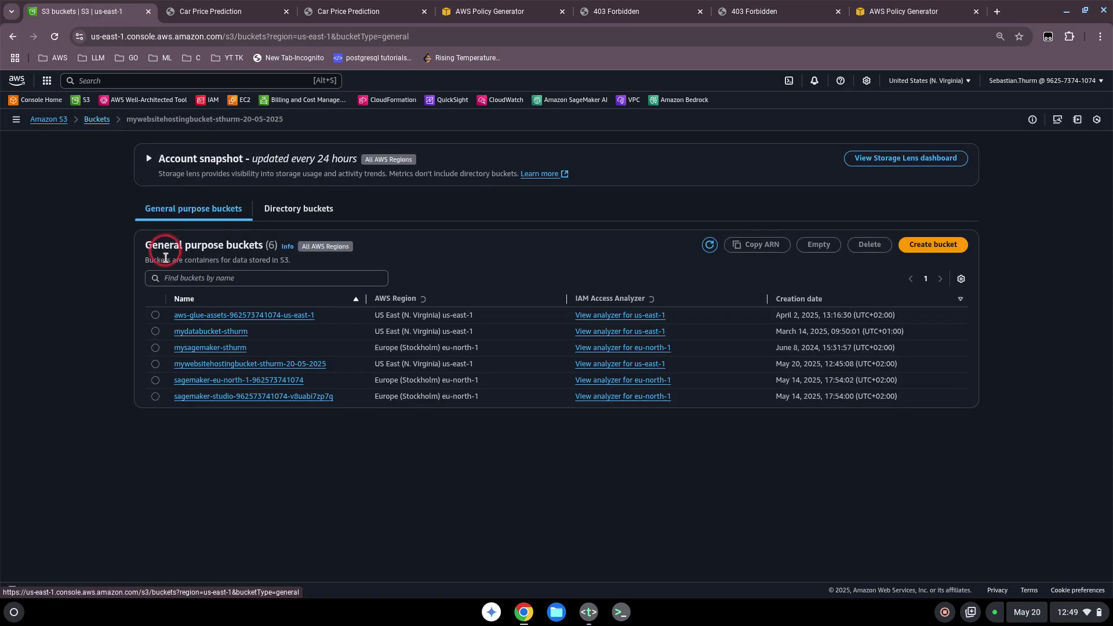
left_click(156, 365)
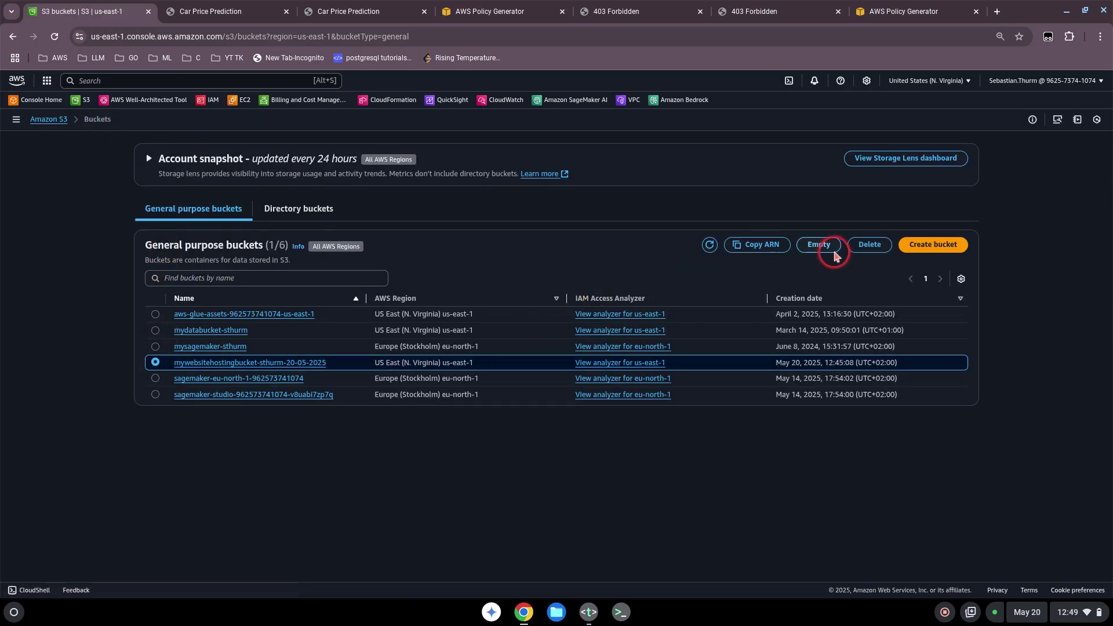
left_click(873, 245)
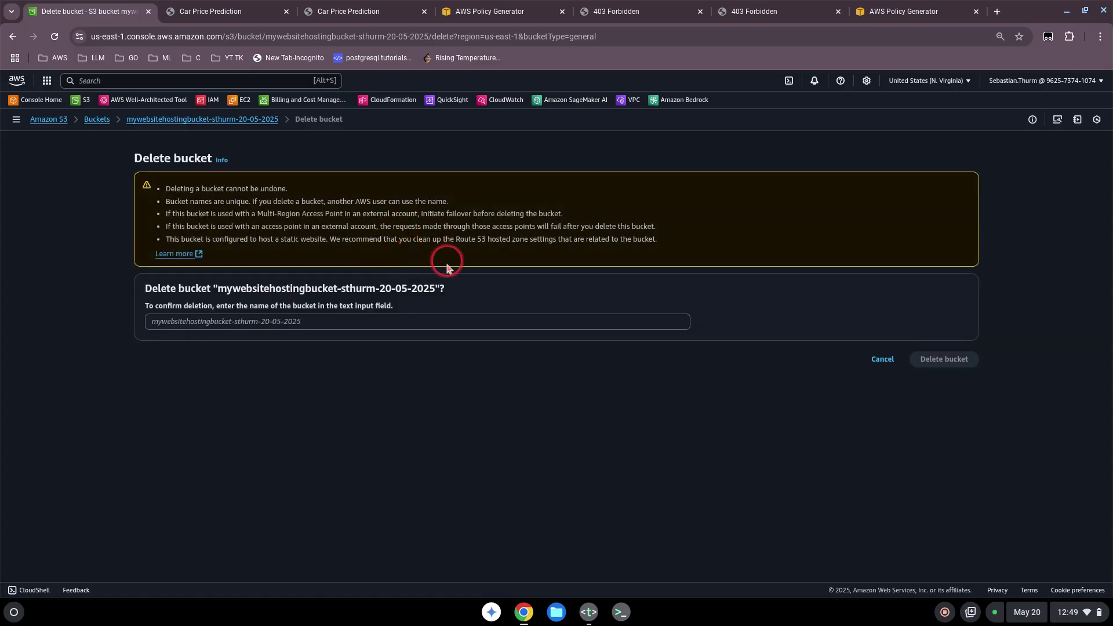
left_click_drag(436, 287, 227, 288)
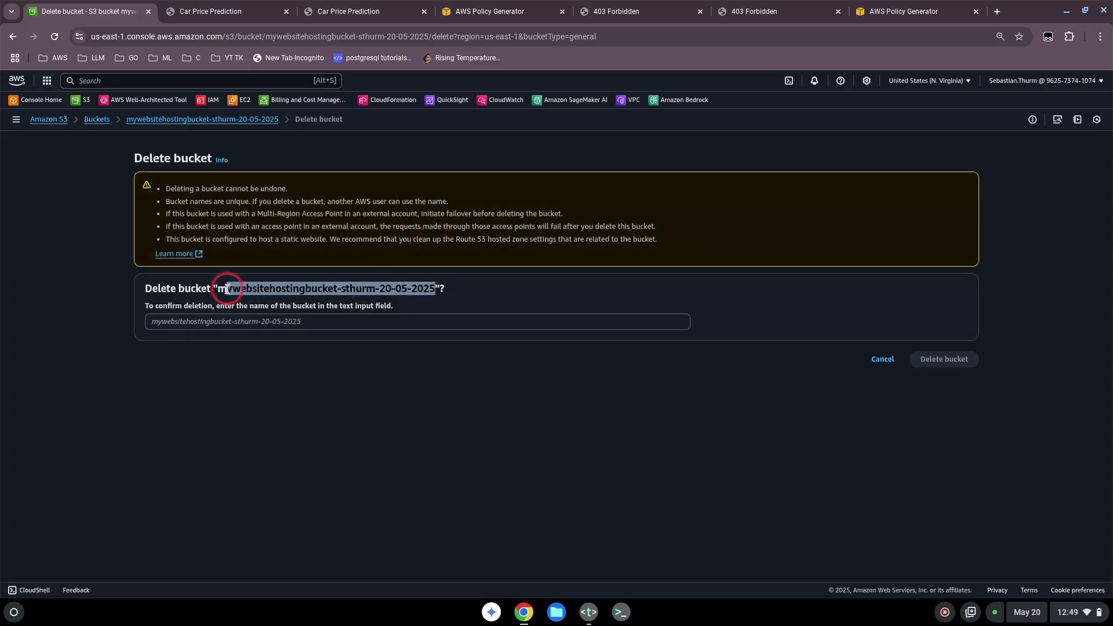
left_click(208, 321)
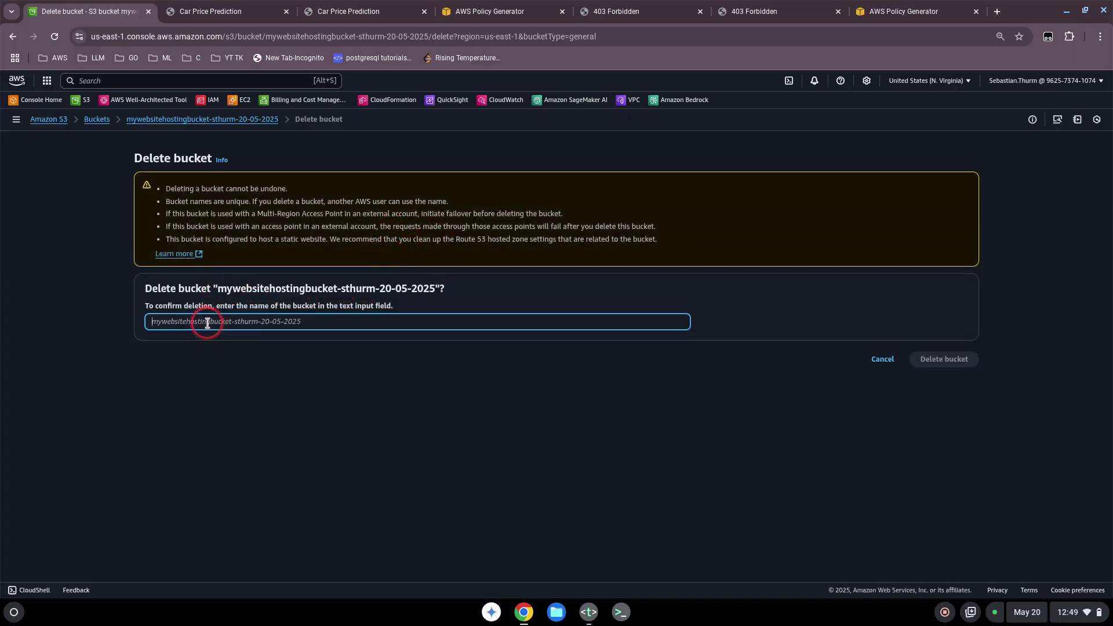
type("mywebsitehostingbucket-sthurm-20-05-2025")
left_click(944, 360)
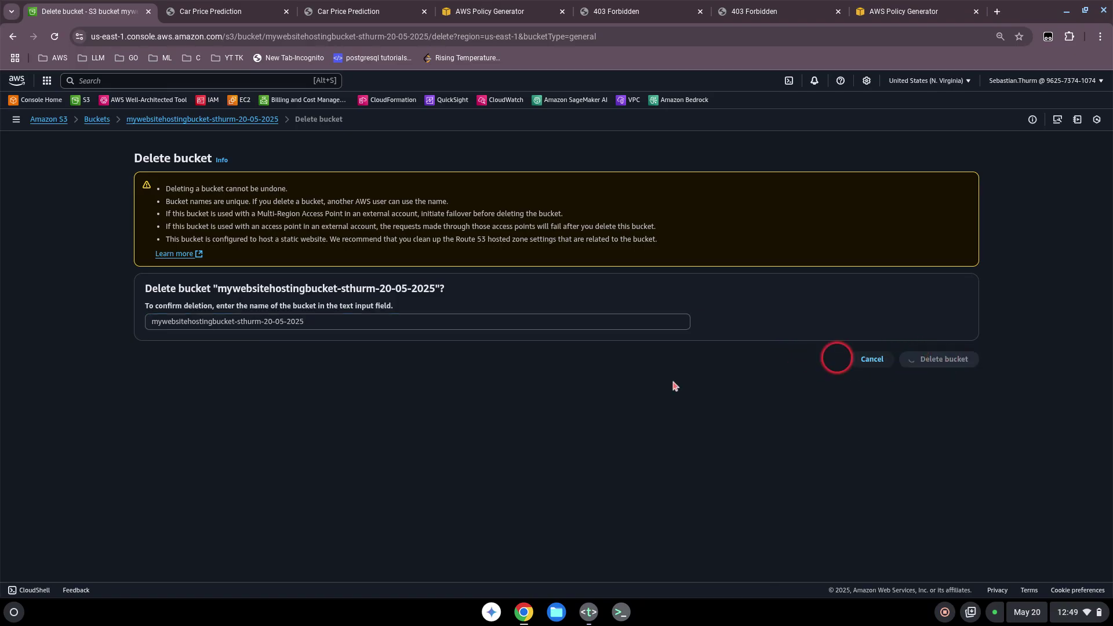